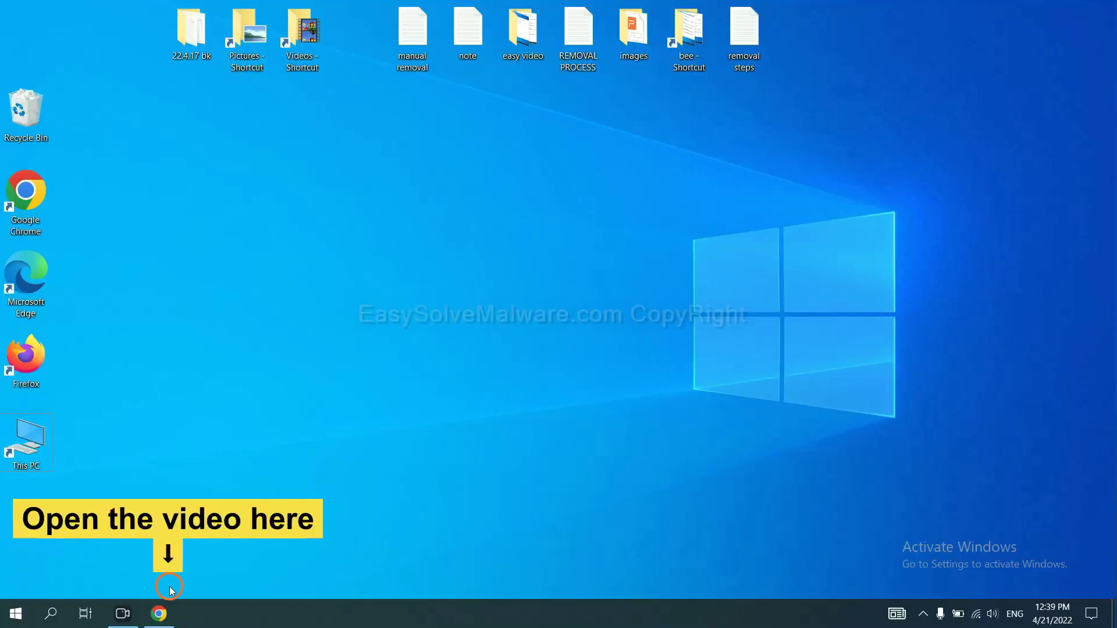
# Open the easysolvemalware.com removal guide from the YouTube description and download SpyHunter for Windows
pyautogui.click(168, 612)
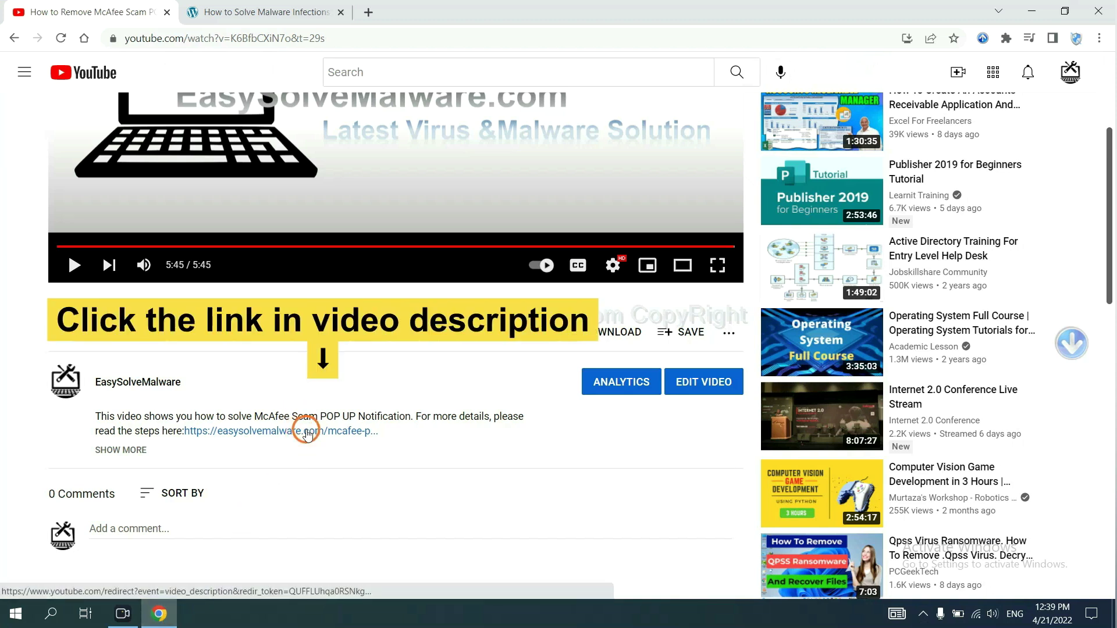
pyautogui.click(307, 433)
pyautogui.click(688, 124)
pyautogui.scroll(-3, 688, 124)
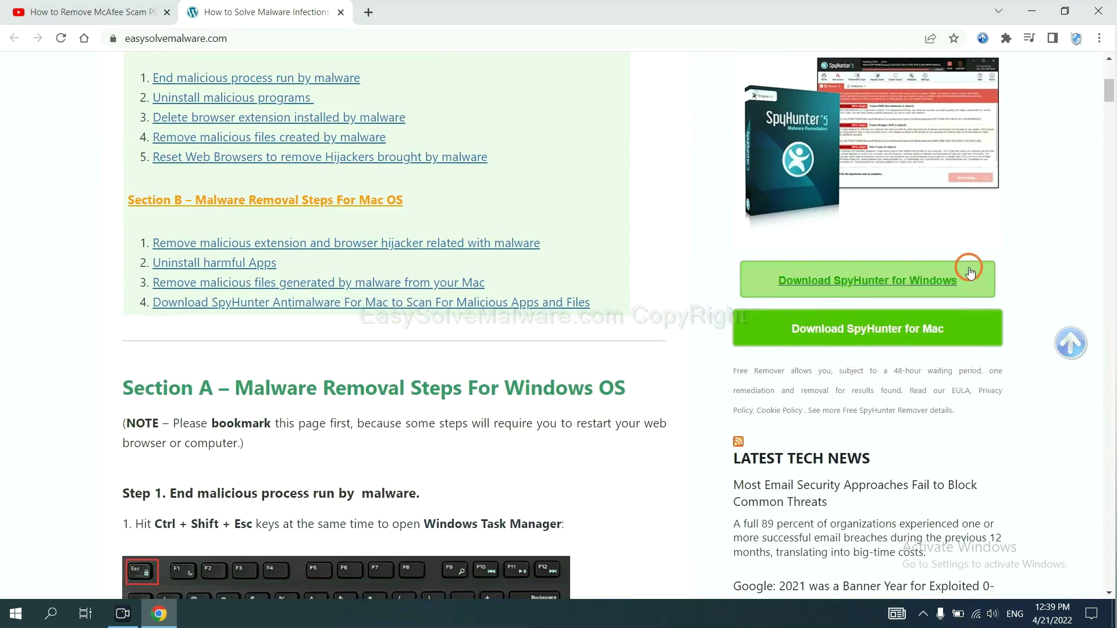
pyautogui.click(946, 278)
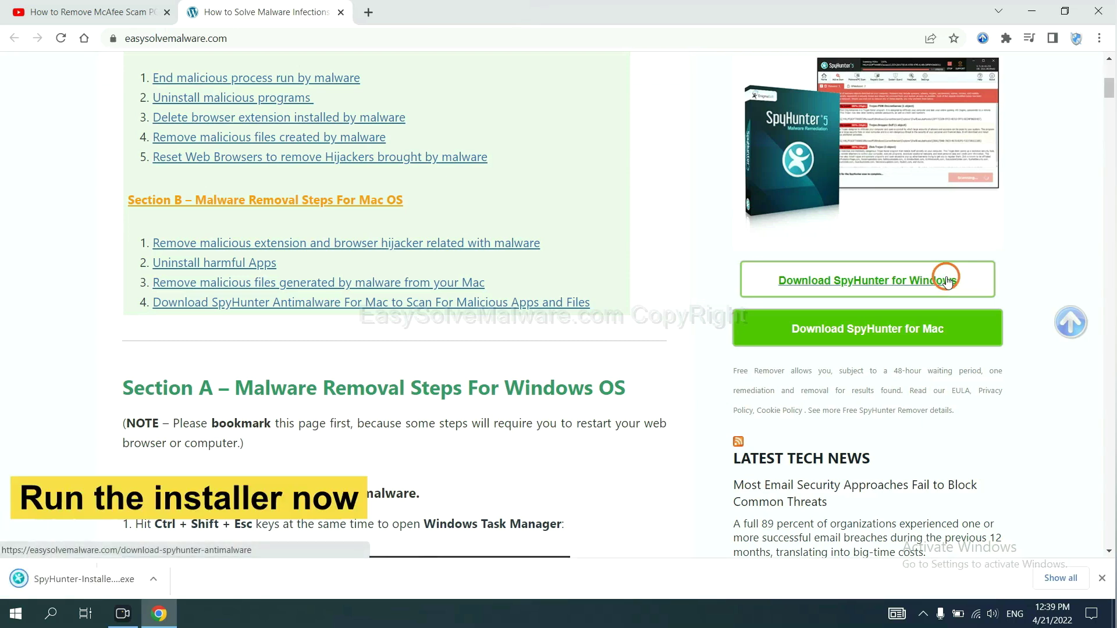
# Run the downloaded SpyHunter installer in English, accept the licence, and finish setup
pyautogui.click(70, 580)
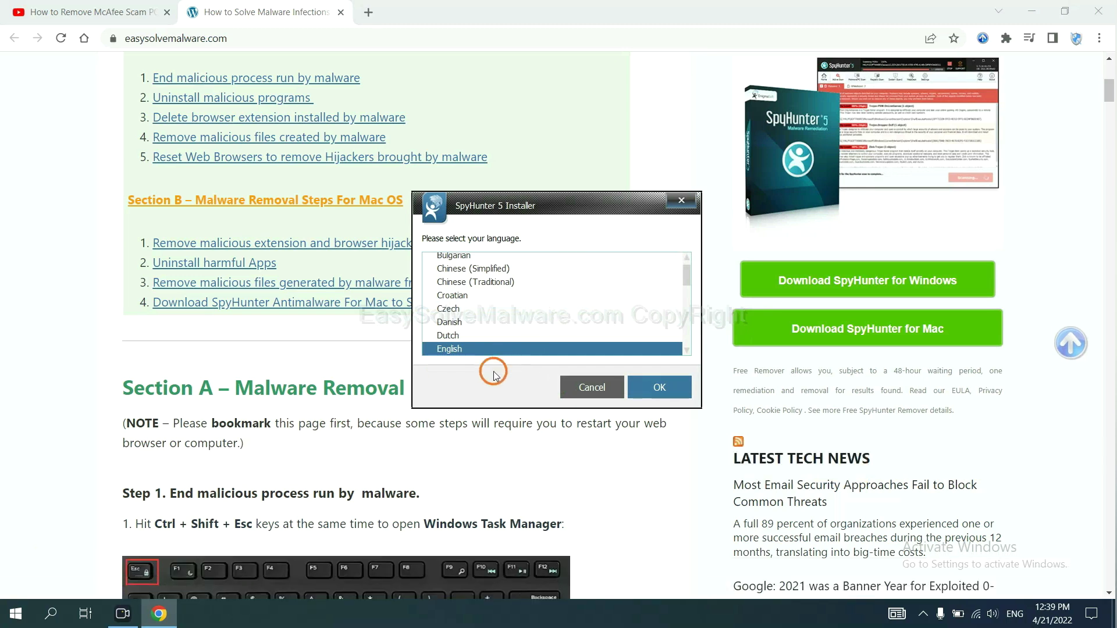
pyautogui.click(643, 387)
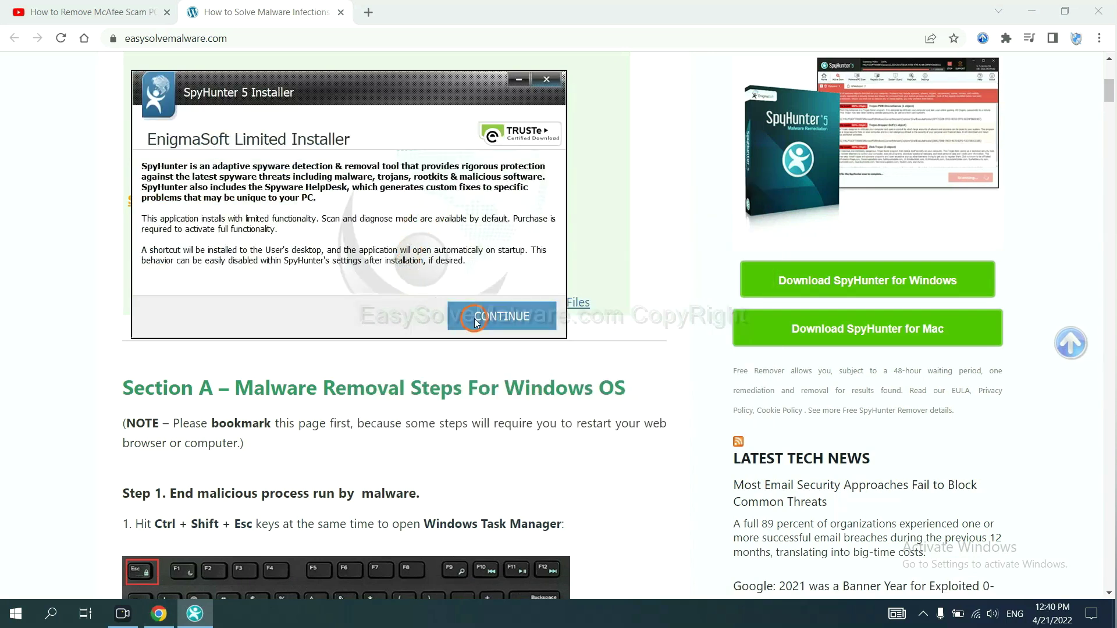
pyautogui.click(514, 317)
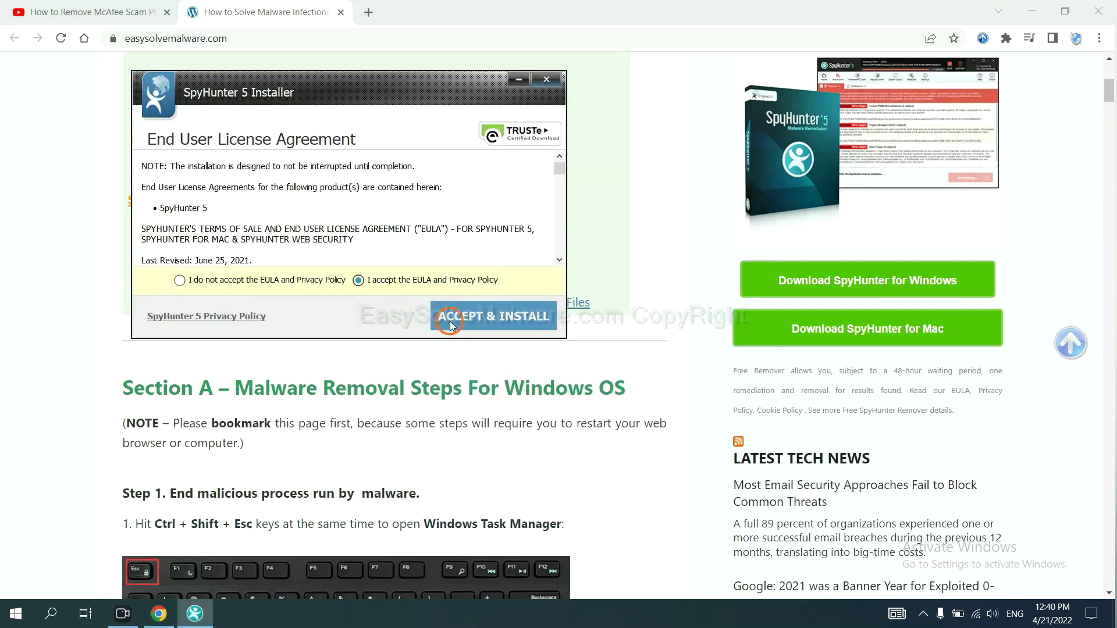
pyautogui.click(451, 321)
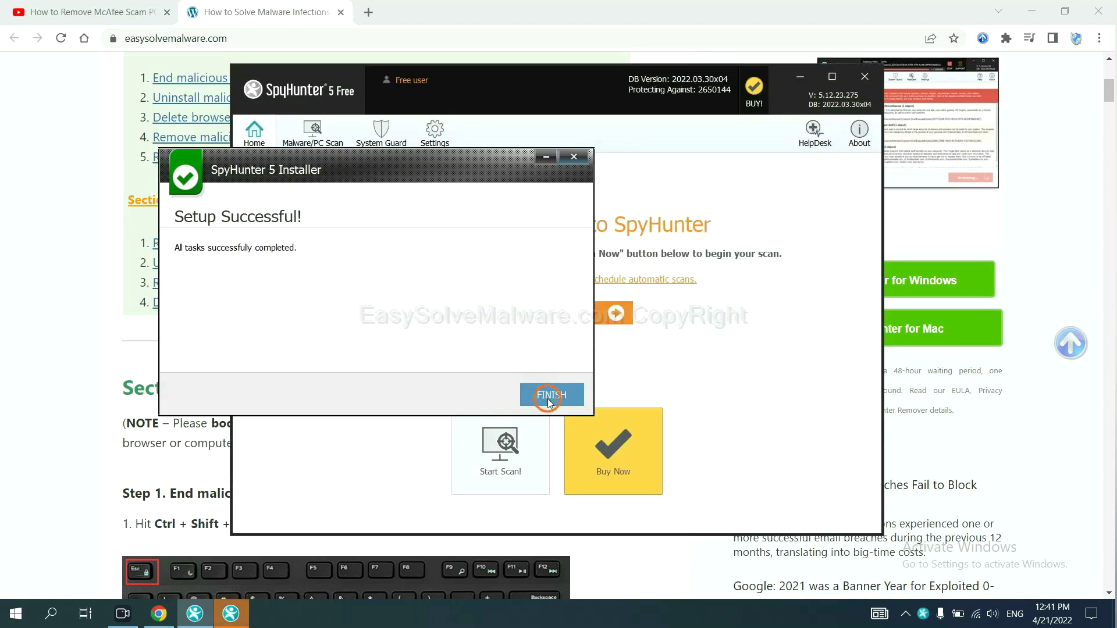
pyautogui.click(549, 396)
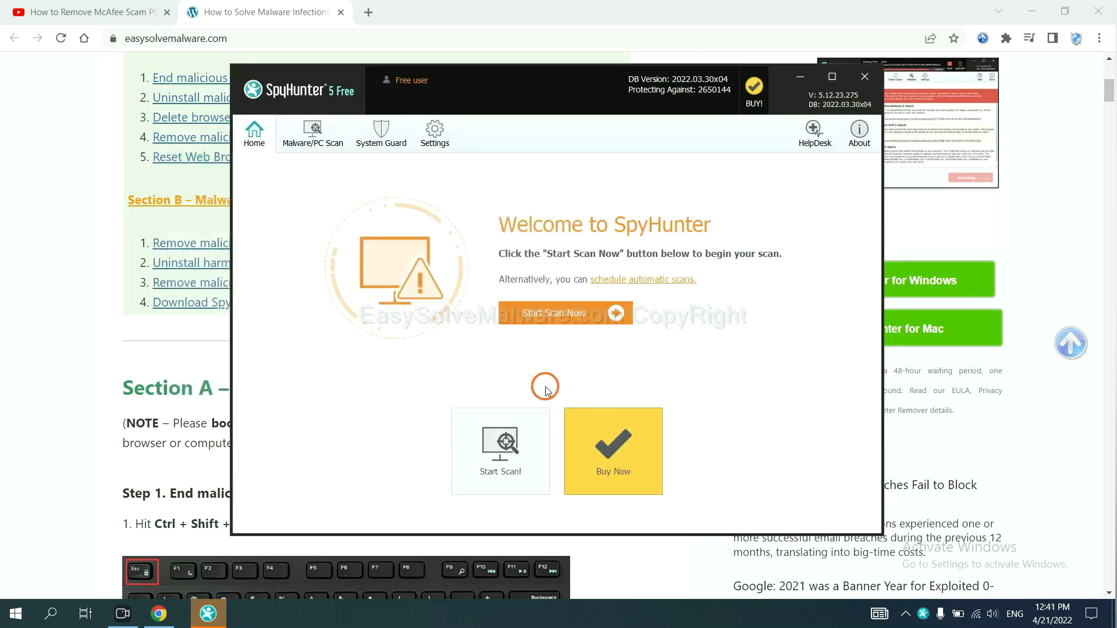
# Scan the computer and proceed past the unknown object remove360.bat
pyautogui.click(548, 316)
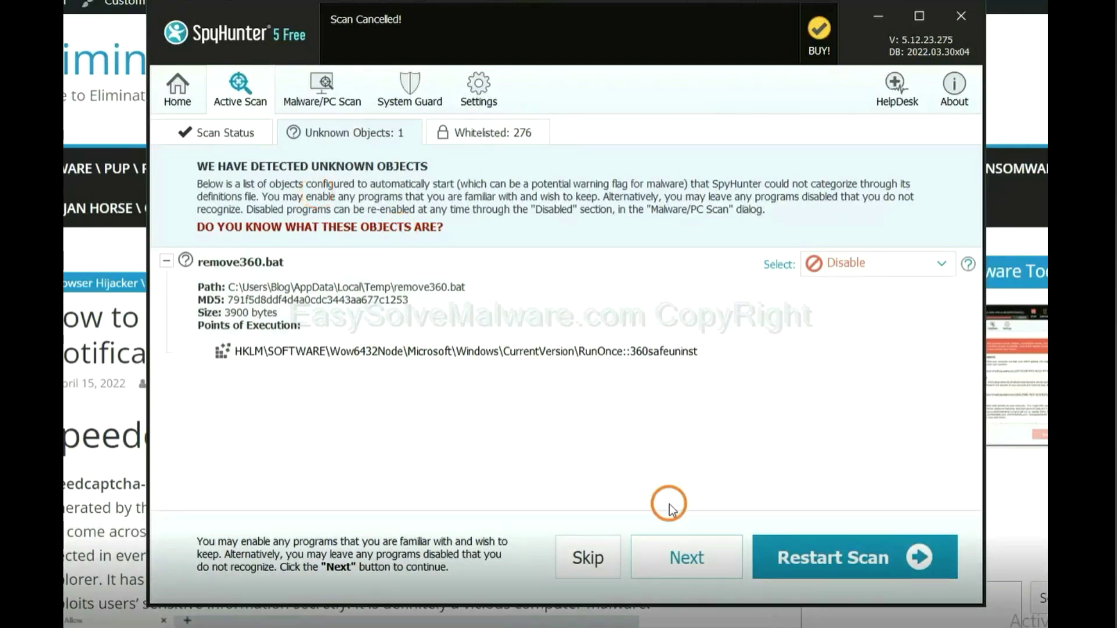
pyautogui.click(684, 559)
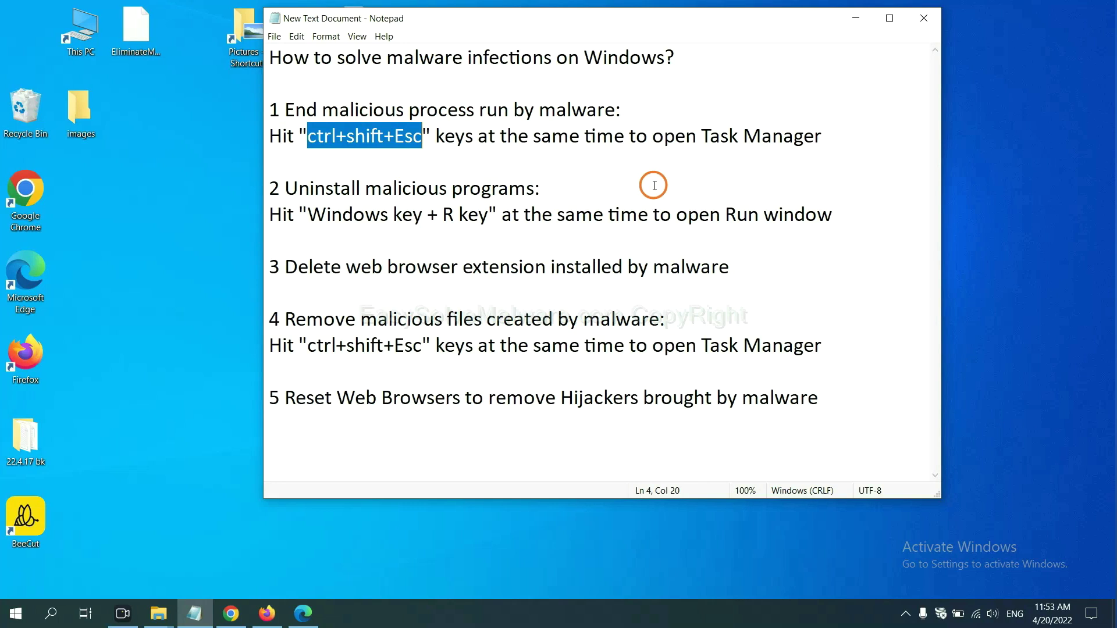
# Highlight the ctrl+shift+Esc shortcut in step 1 of the Notepad notes
pyautogui.click(395, 139)
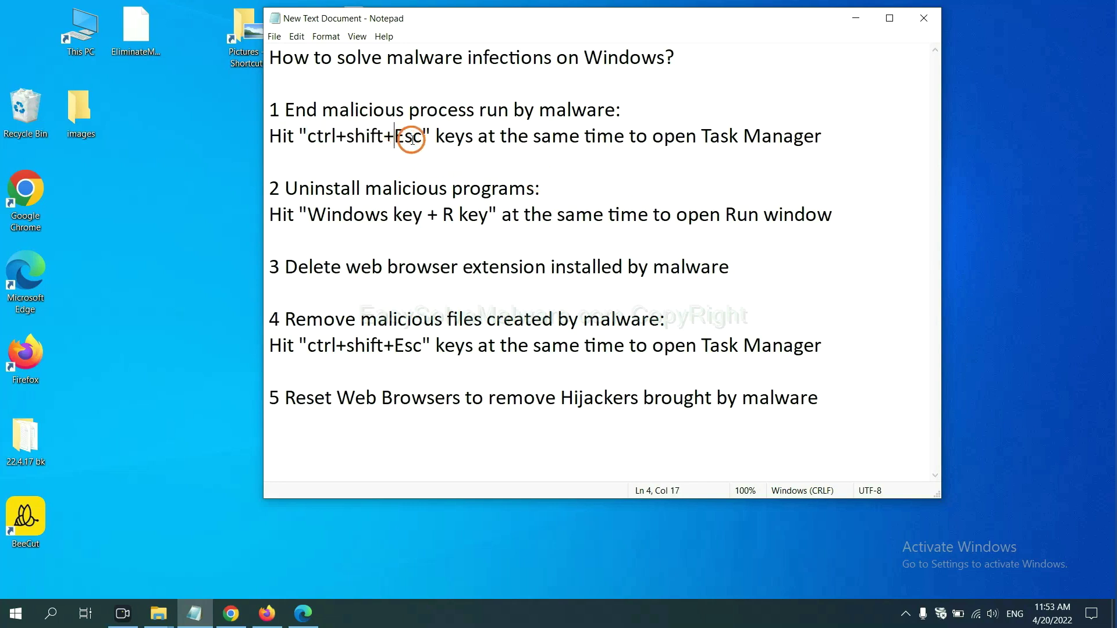
pyautogui.moveTo(421, 139); pyautogui.dragTo(311, 140)
# In Task Manager, end the Usermode Font Driver Host task, then close Task Manager
pyautogui.hotkey('ctrl', 'shift', 'Escape')
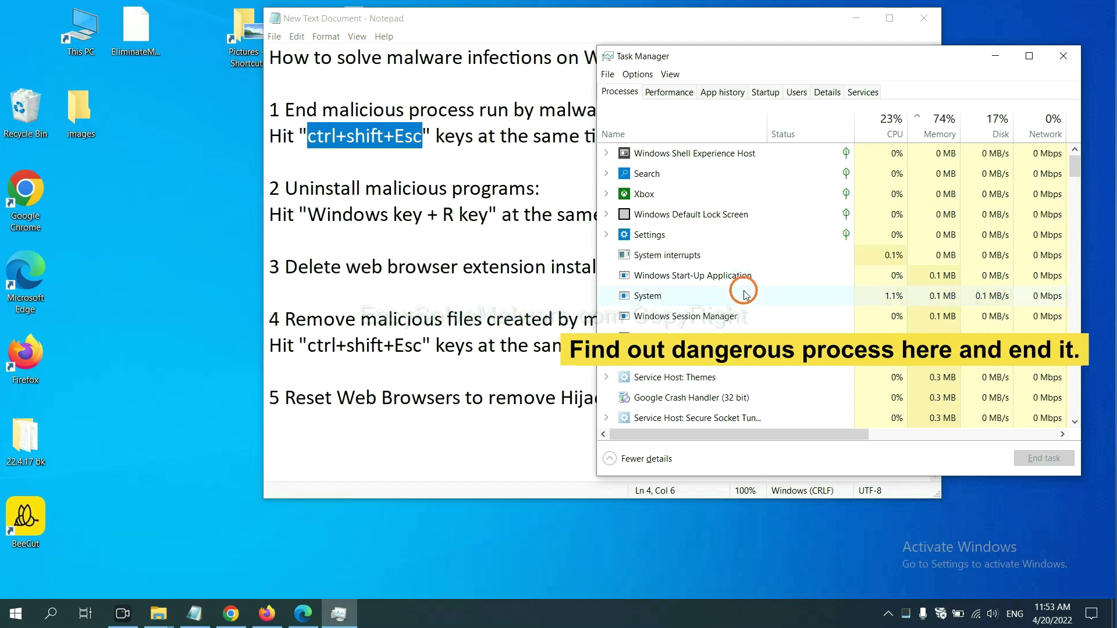
pyautogui.click(744, 293)
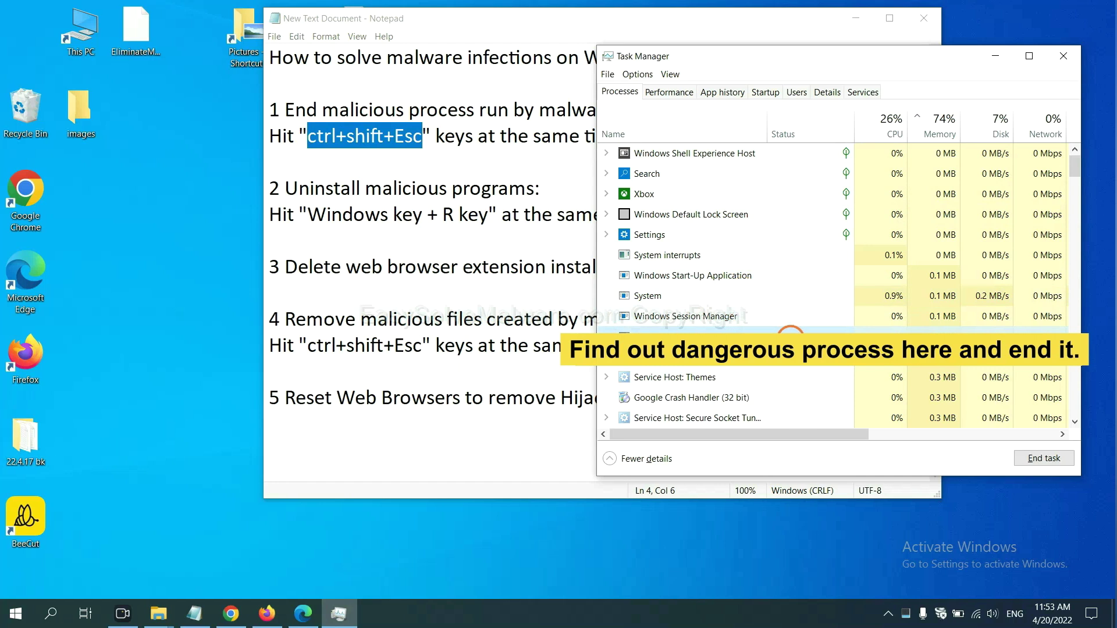
pyautogui.click(1054, 458)
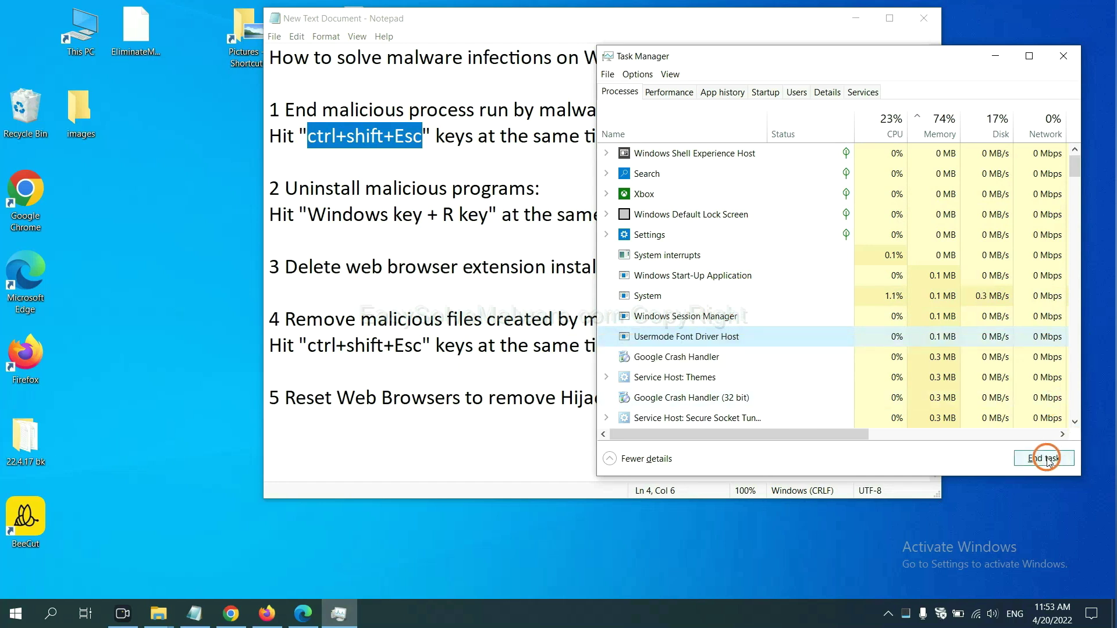
pyautogui.click(1059, 58)
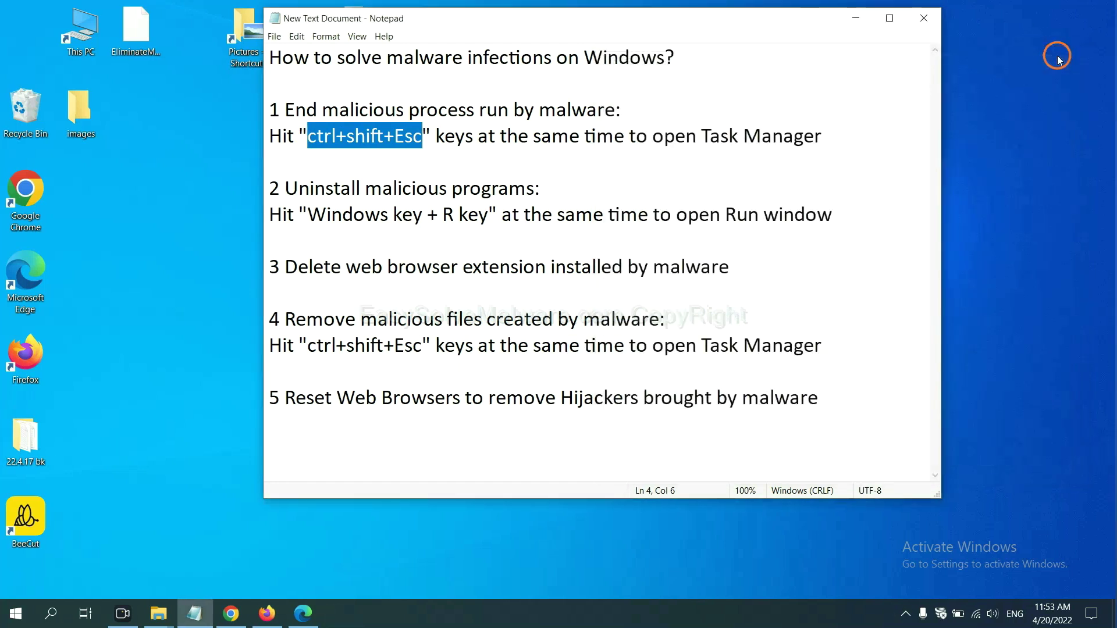
# Highlight step 2's Windows+R text and open Run beside the notes with 'control panel' selected
pyautogui.click(694, 200)
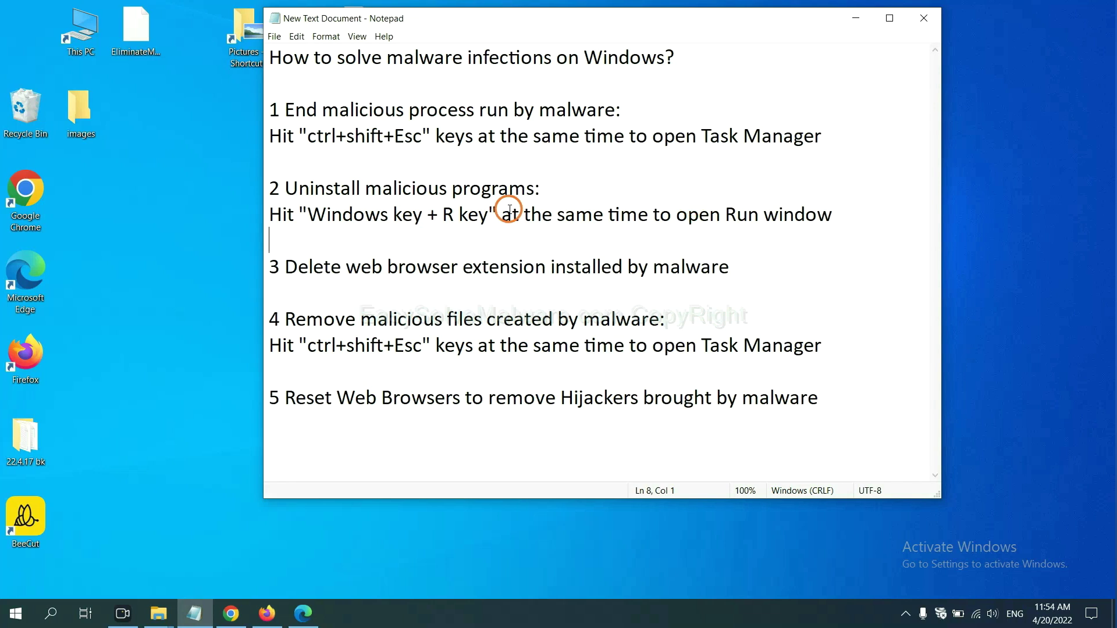
pyautogui.moveTo(304, 219); pyautogui.dragTo(484, 226)
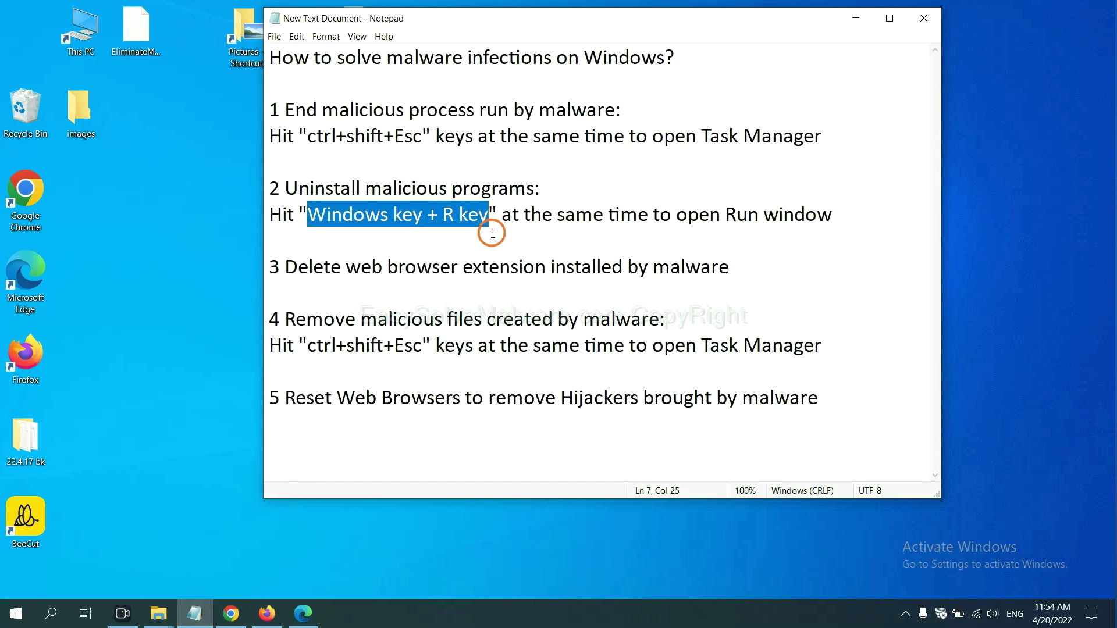
pyautogui.press('super+r')
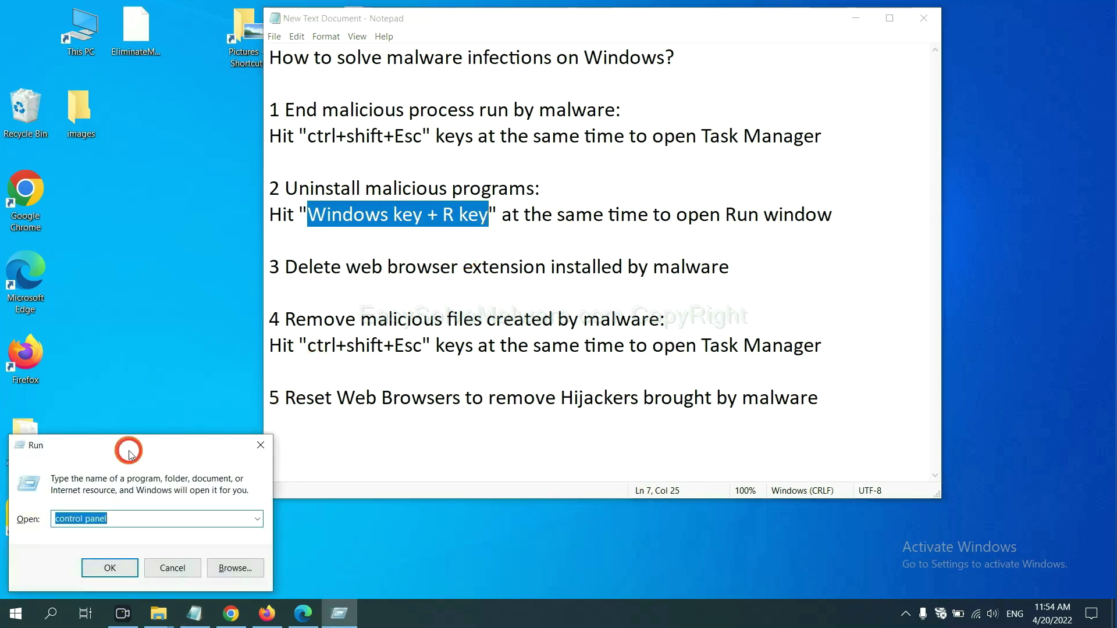
pyautogui.moveTo(129, 454); pyautogui.dragTo(850, 195)
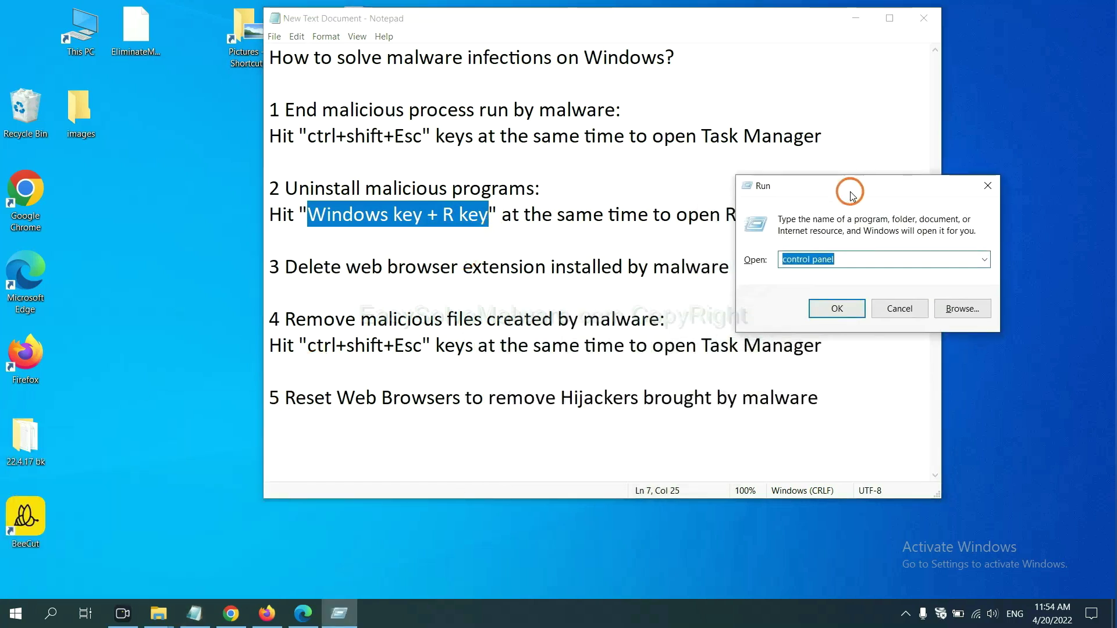
pyautogui.click(859, 258)
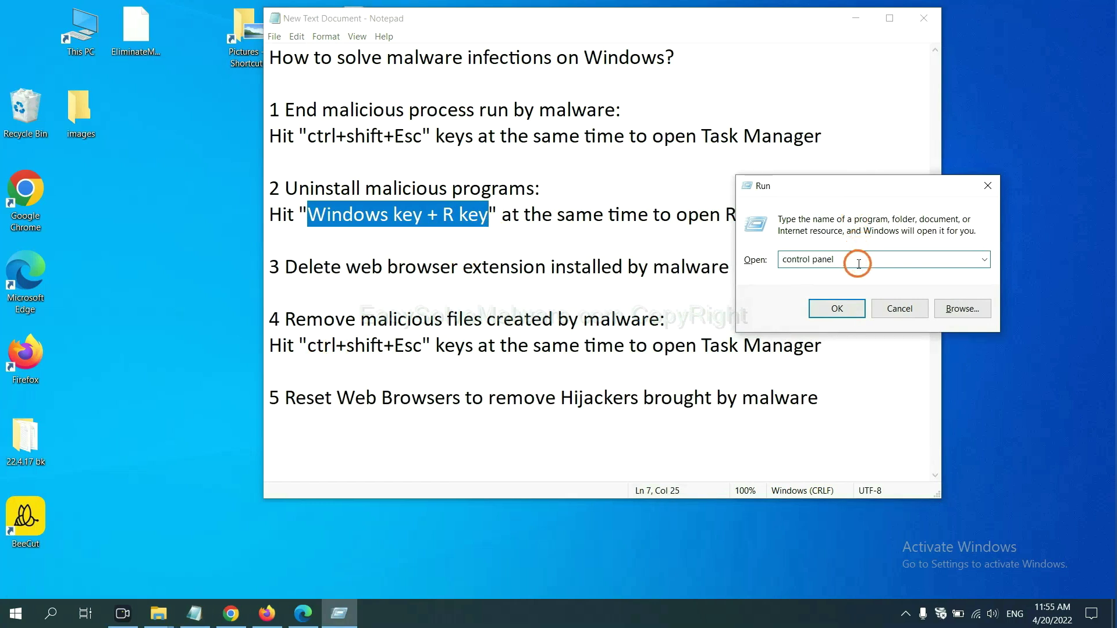
pyautogui.hotkey('ctrl', 'a')
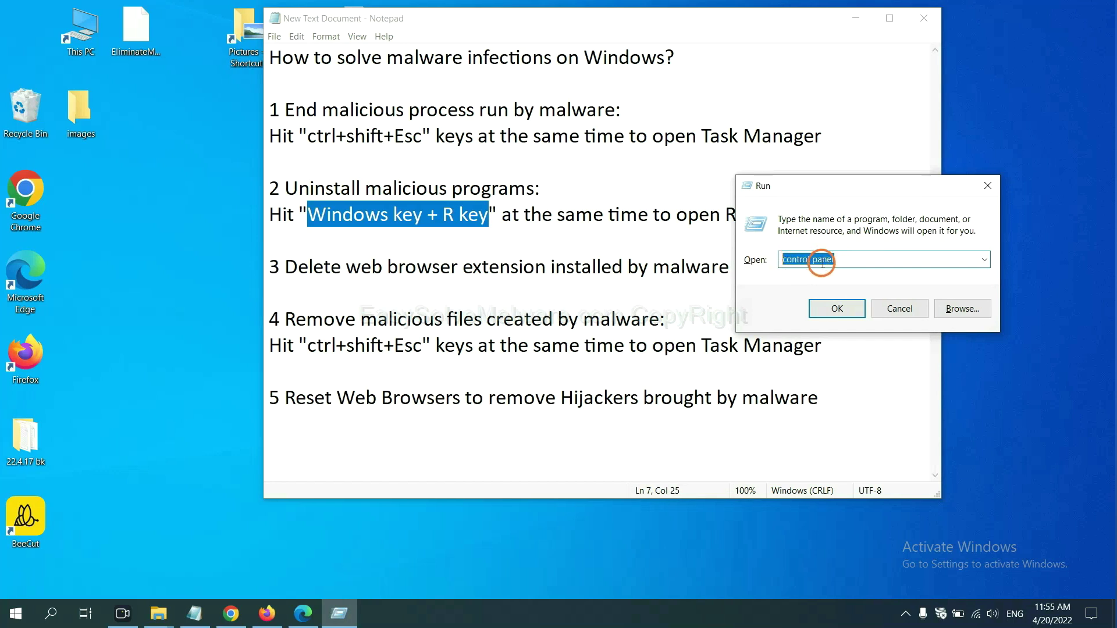
# Open Control Panel's uninstall list, select Xiph.Org Open Codecs, then close Programs and Features
pyautogui.click(836, 308)
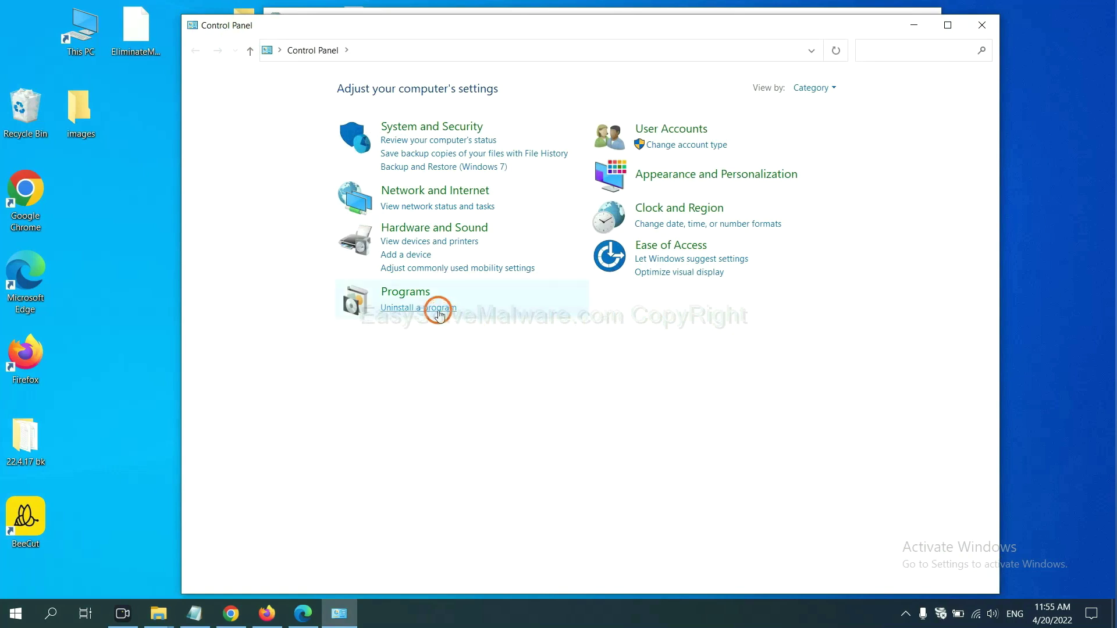
pyautogui.click(439, 310)
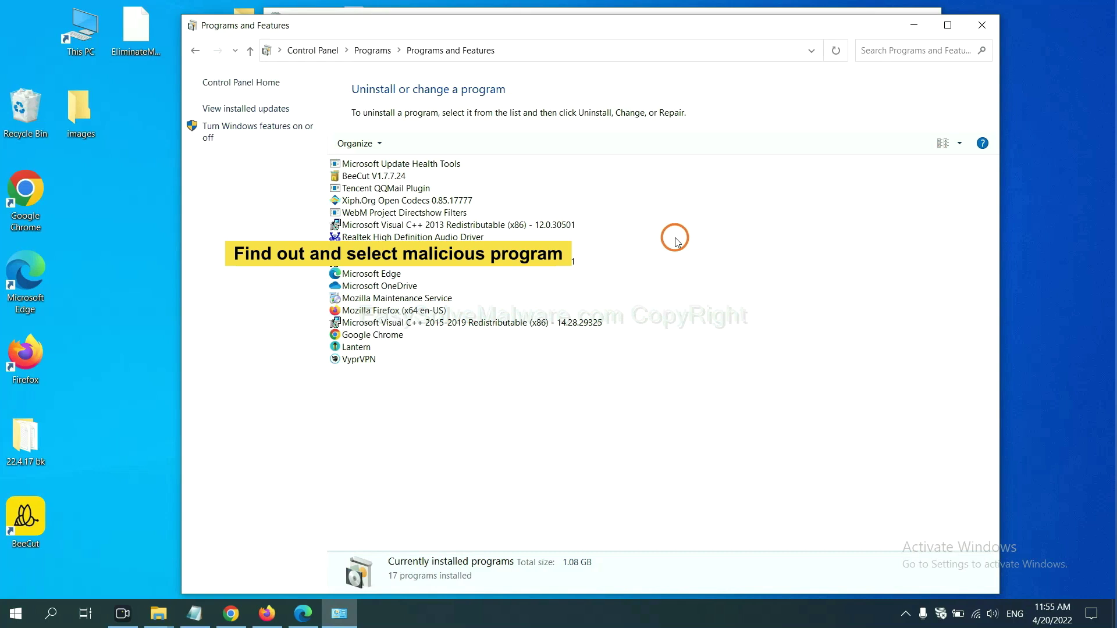
pyautogui.click(438, 200)
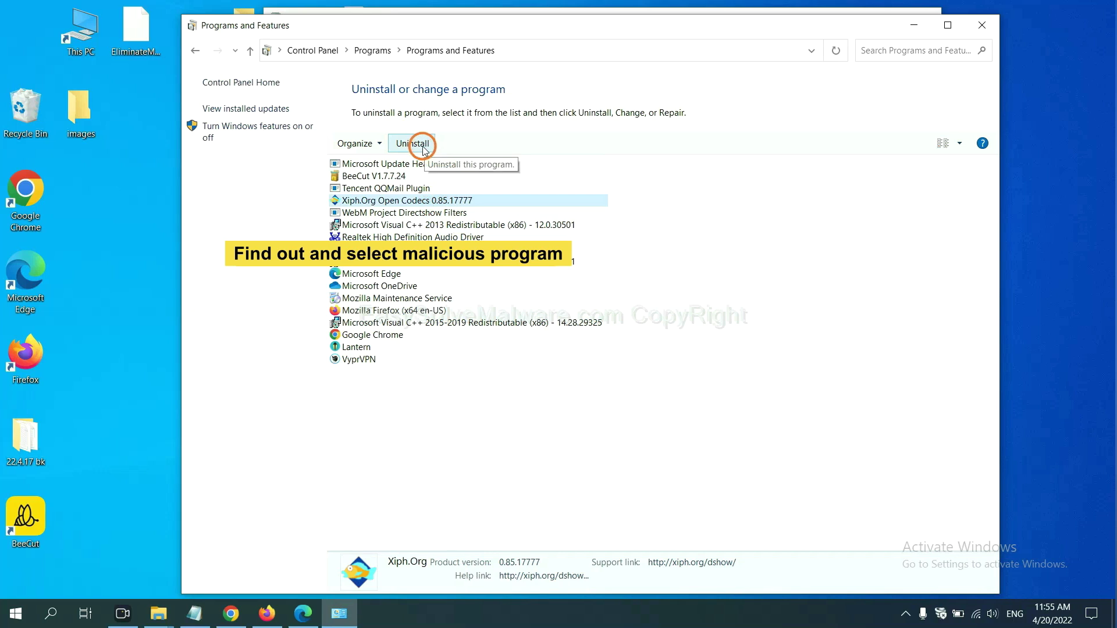
pyautogui.click(987, 25)
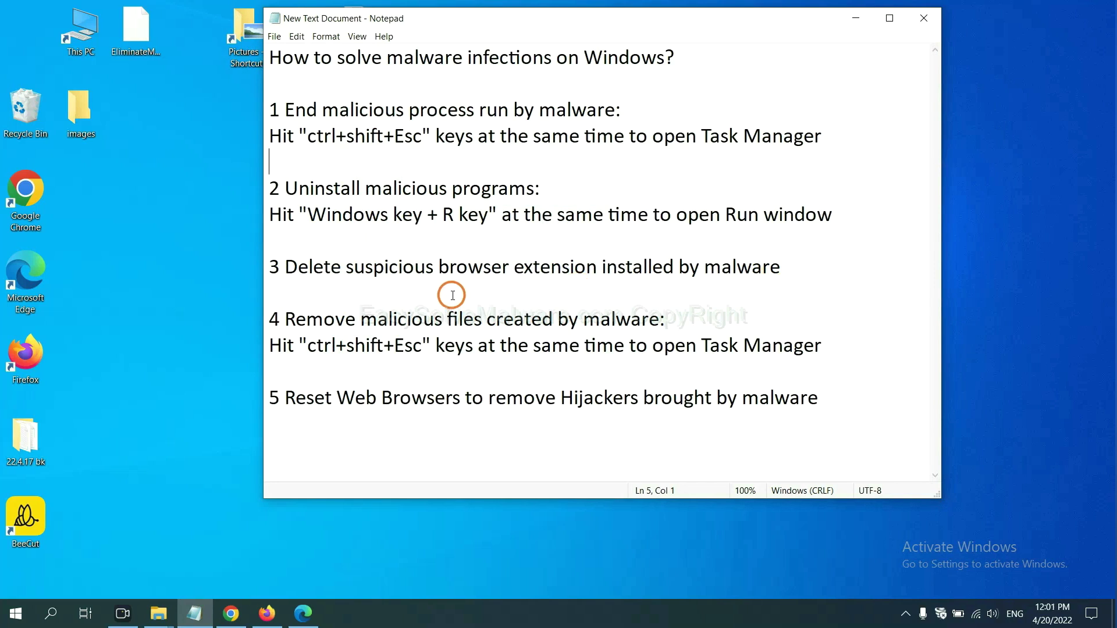
# Open Chrome's Extensions page from More tools, showing the Scroll To Top extension
pyautogui.click(233, 612)
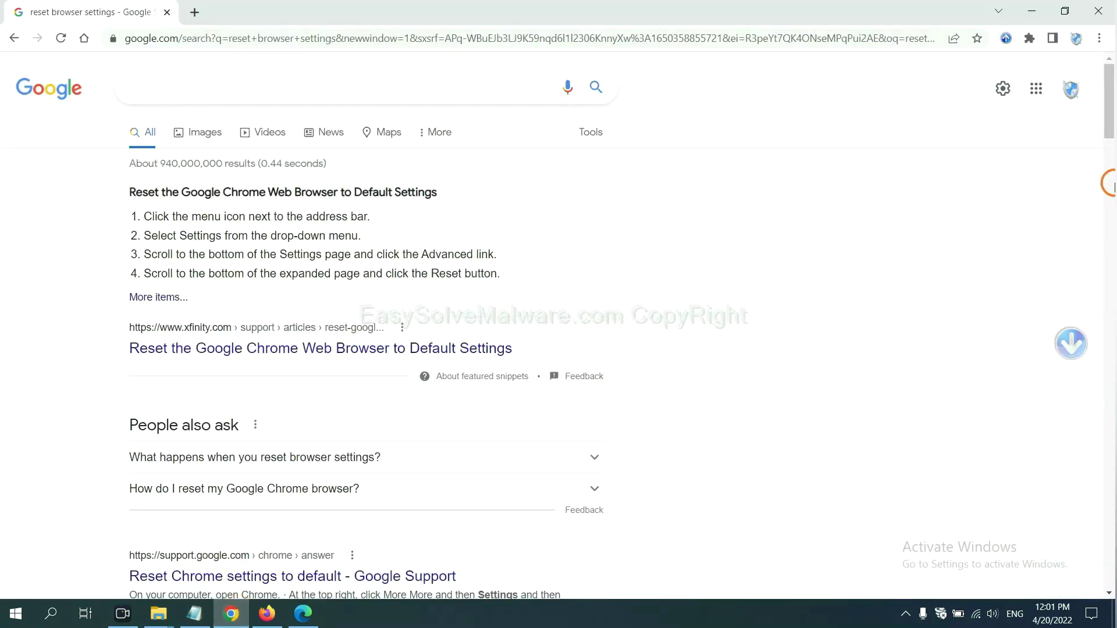
pyautogui.click(1099, 40)
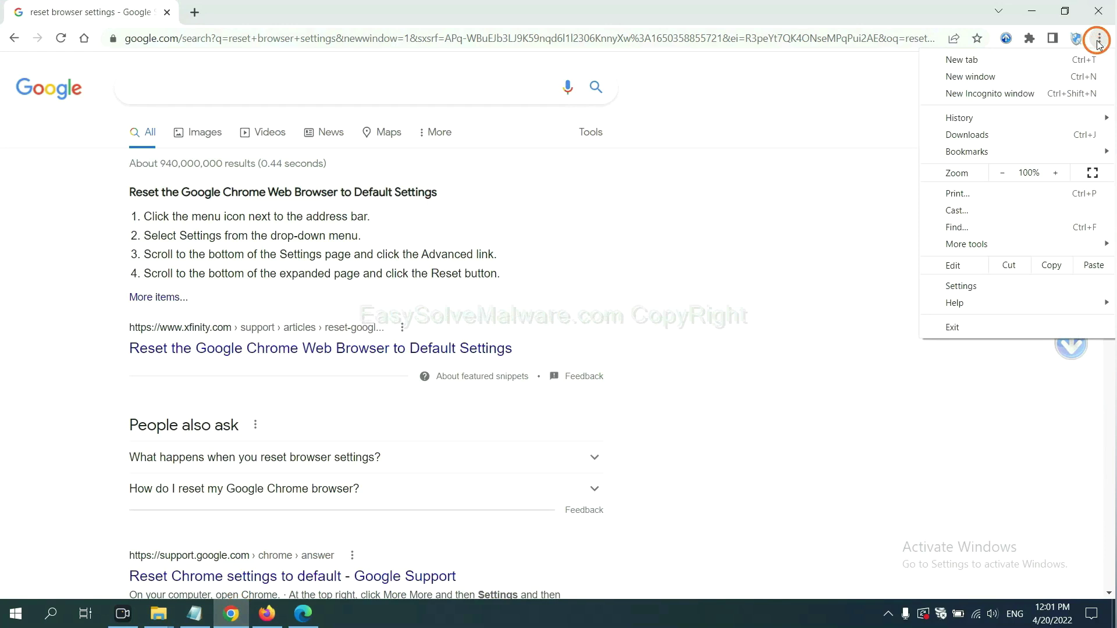
pyautogui.moveTo(1000, 246)
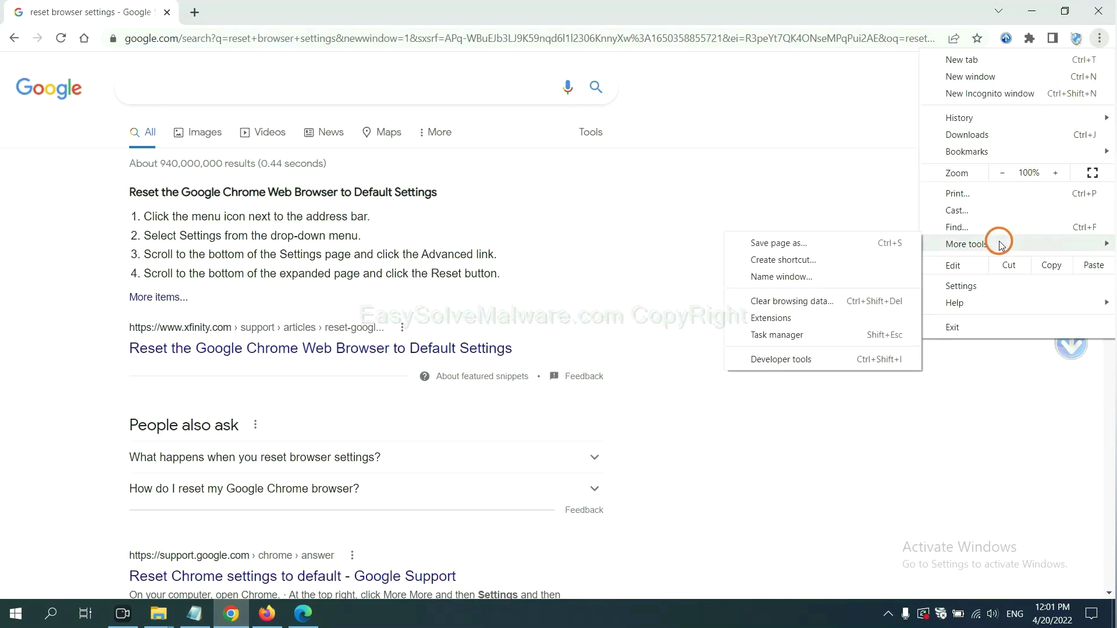
pyautogui.click(821, 317)
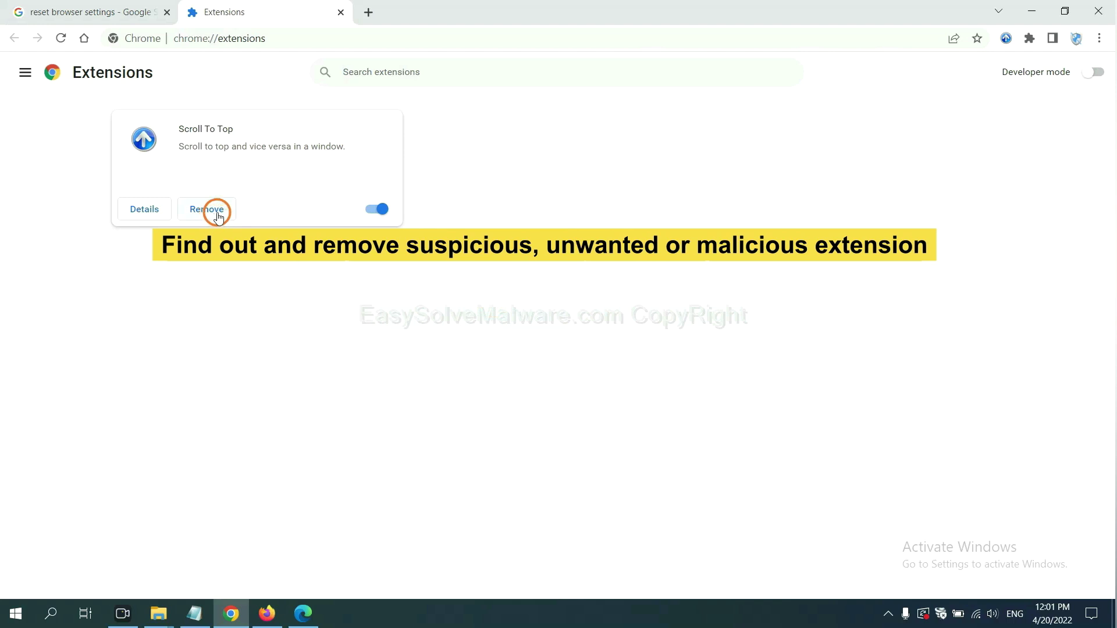
# Open Firefox's Add-ons and themes and show the GIPHY for Firefox extension's options
pyautogui.click(265, 614)
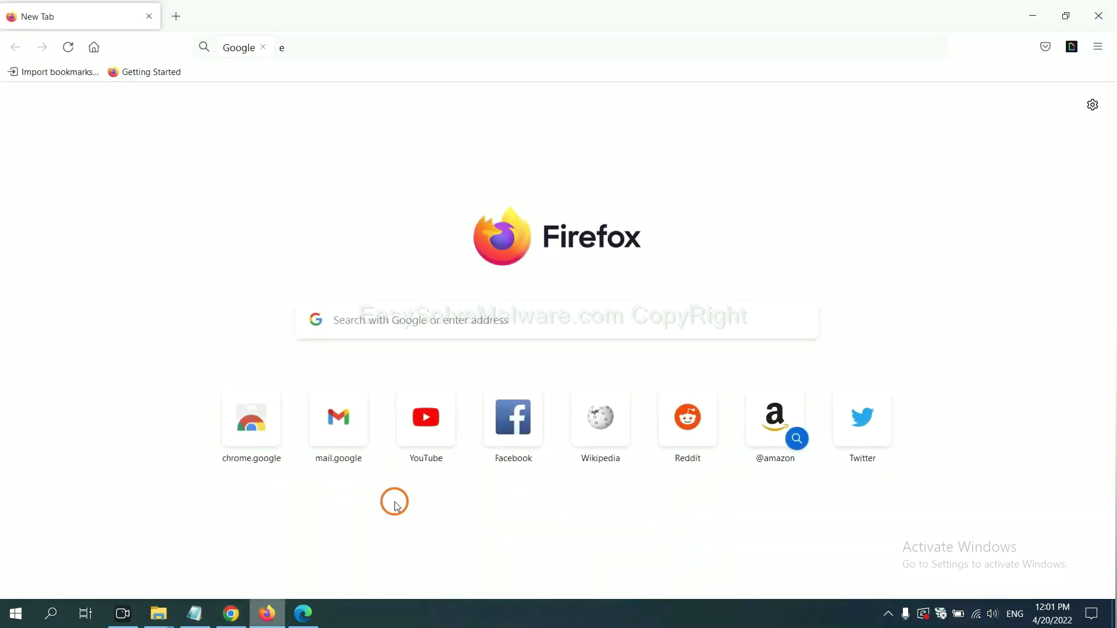
pyautogui.click(1101, 48)
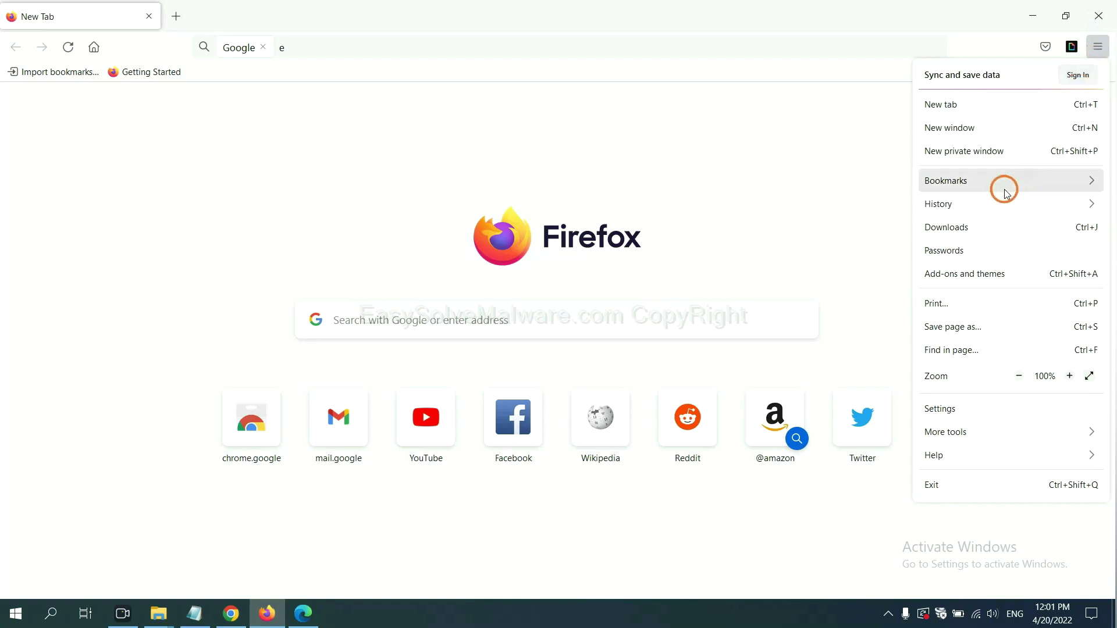
pyautogui.click(976, 283)
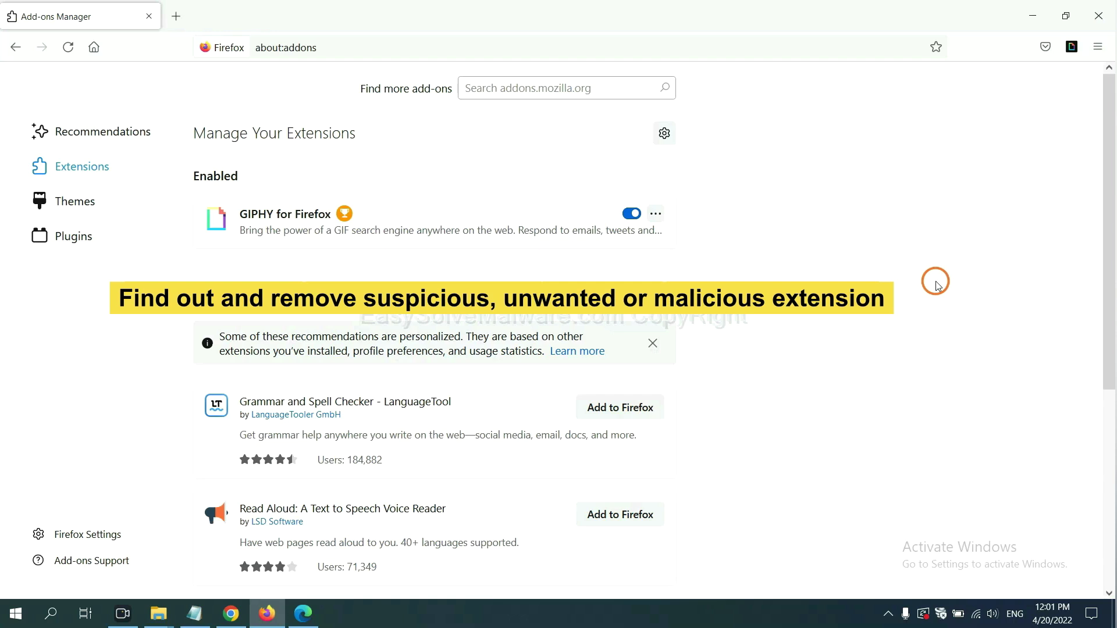
pyautogui.click(655, 214)
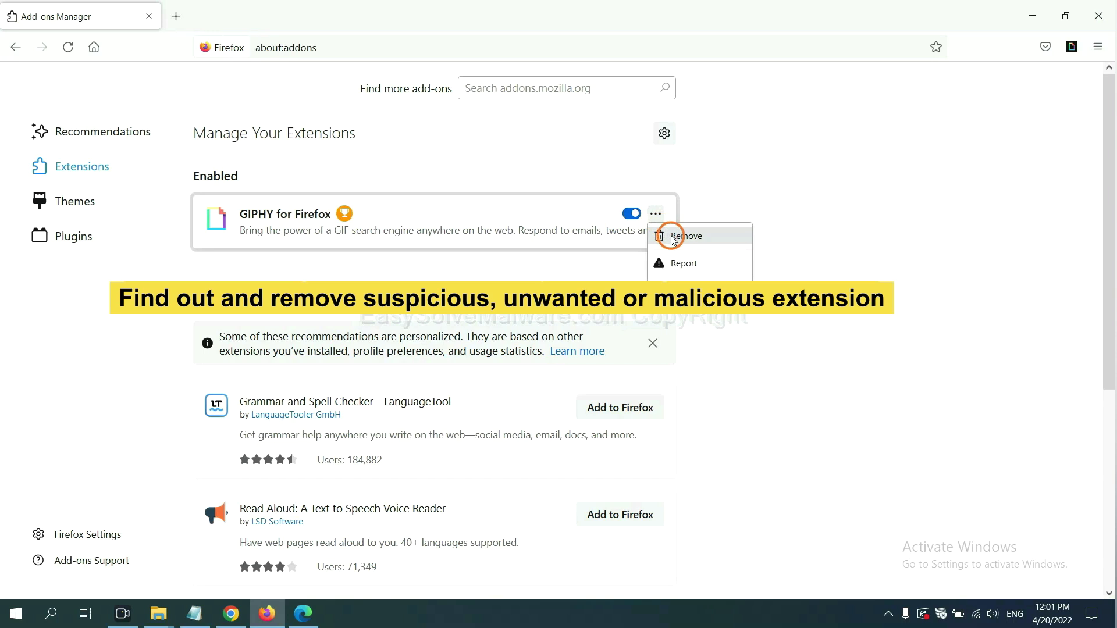
pyautogui.click(303, 616)
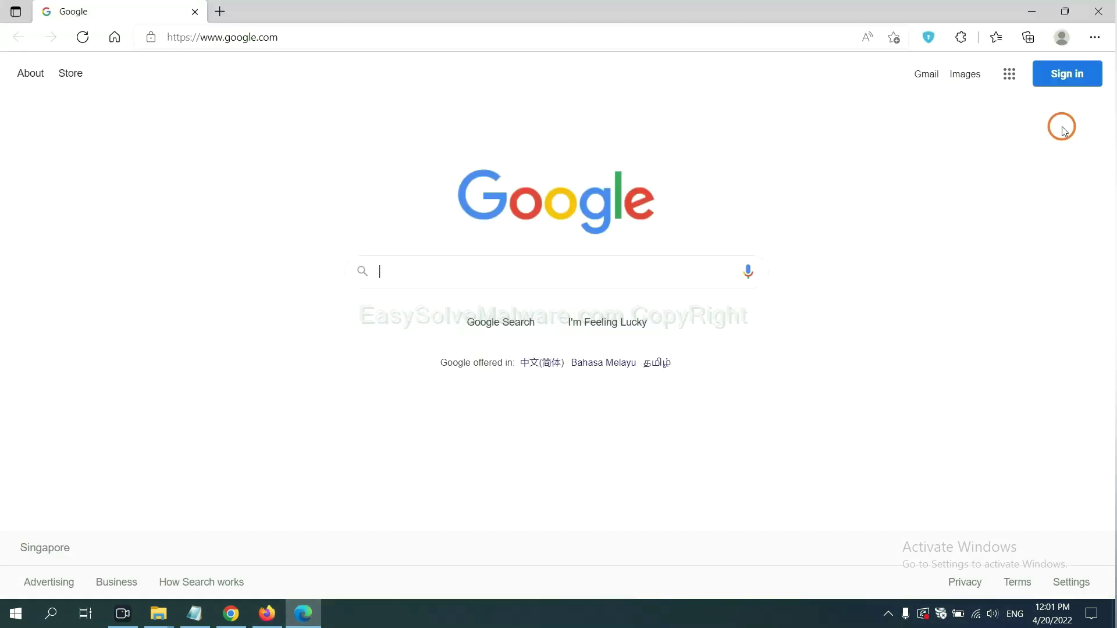
# Remove ArcVpn Free Fast VPN Proxy from Edge's Manage extensions page and confirm
pyautogui.click(1093, 39)
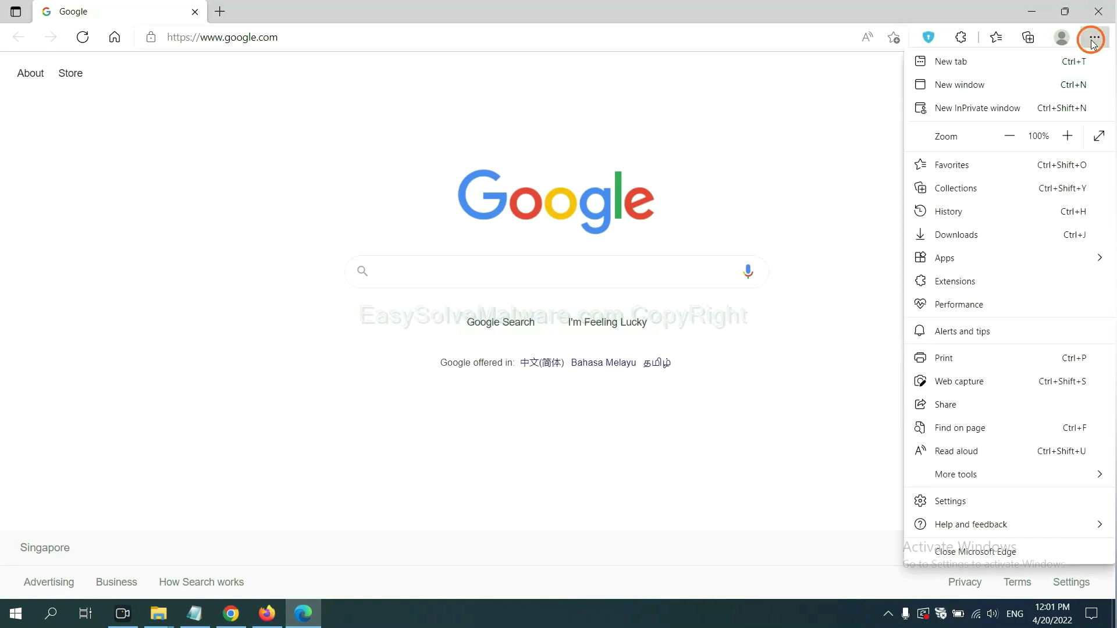
pyautogui.rightClick(960, 283)
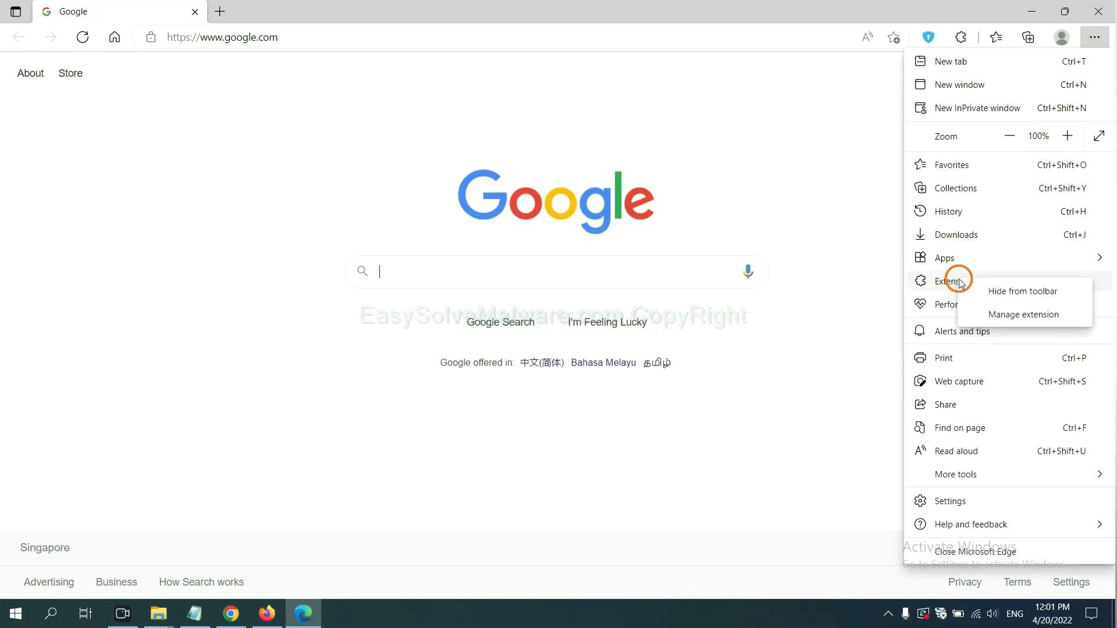
pyautogui.click(1001, 315)
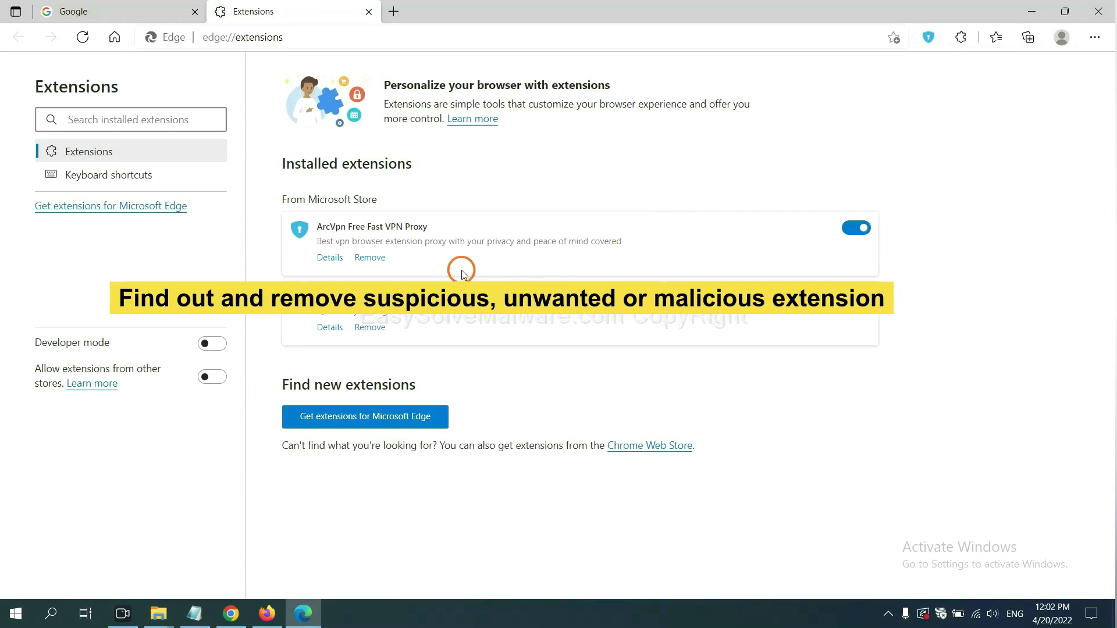
pyautogui.click(381, 262)
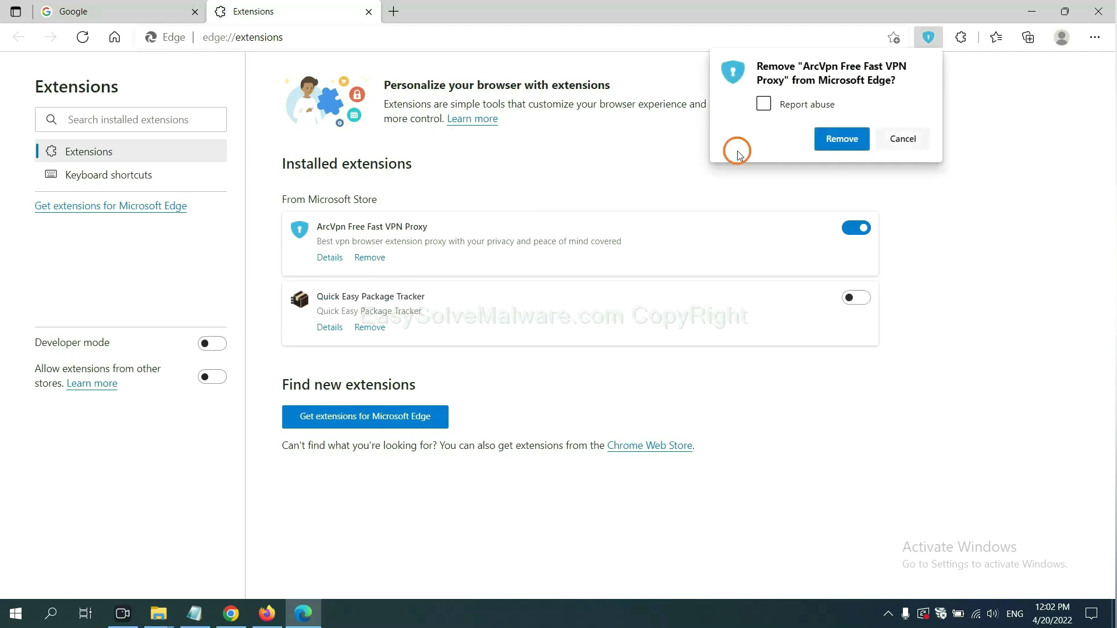
pyautogui.click(833, 142)
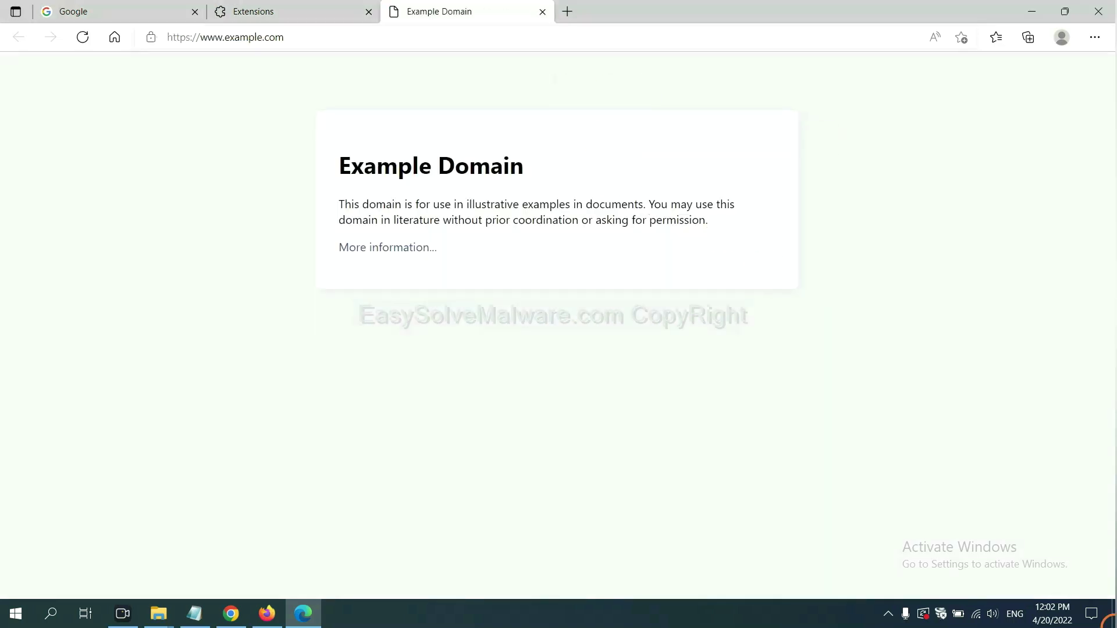
# Return to the Notepad notes and review step 4's Run window and regedit lines
pyautogui.click(1112, 621)
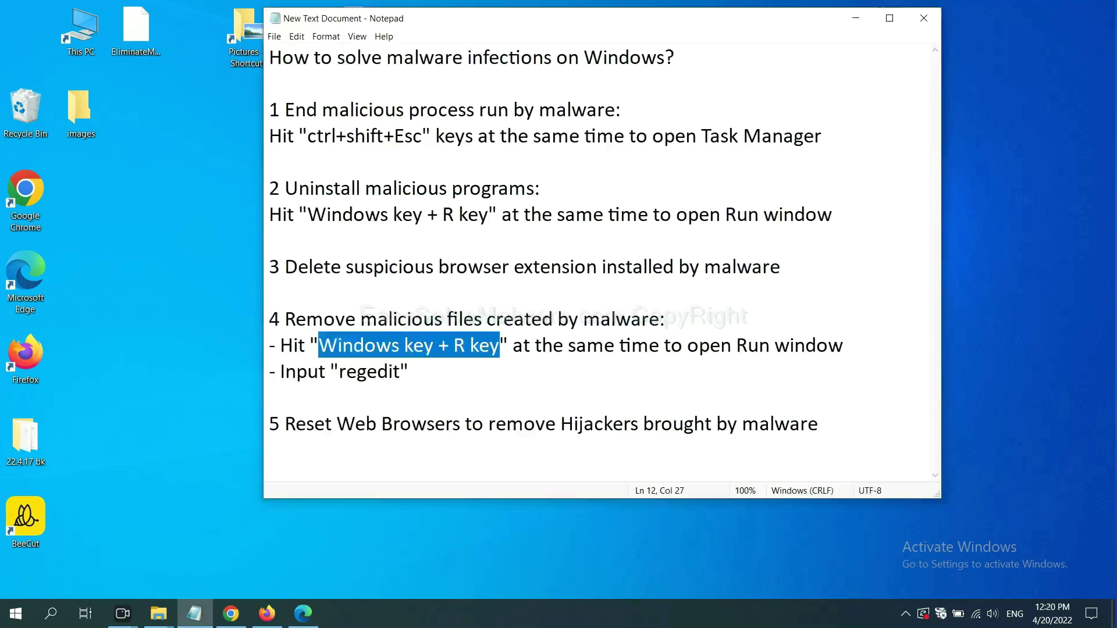
pyautogui.click(756, 345)
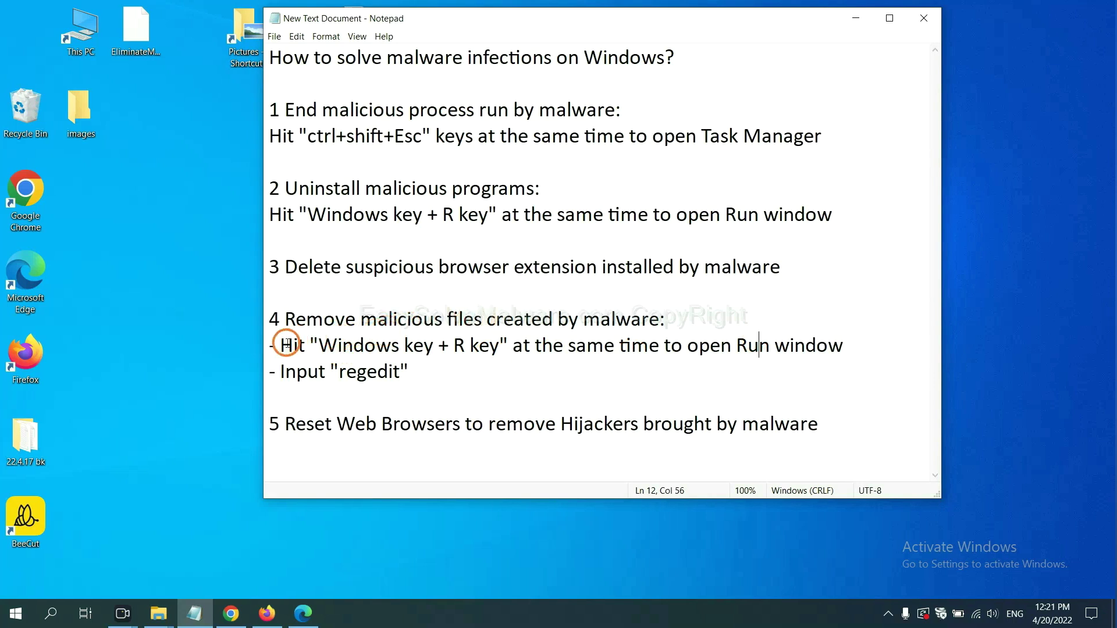
pyautogui.moveTo(287, 344); pyautogui.dragTo(641, 357)
pyautogui.click(642, 357)
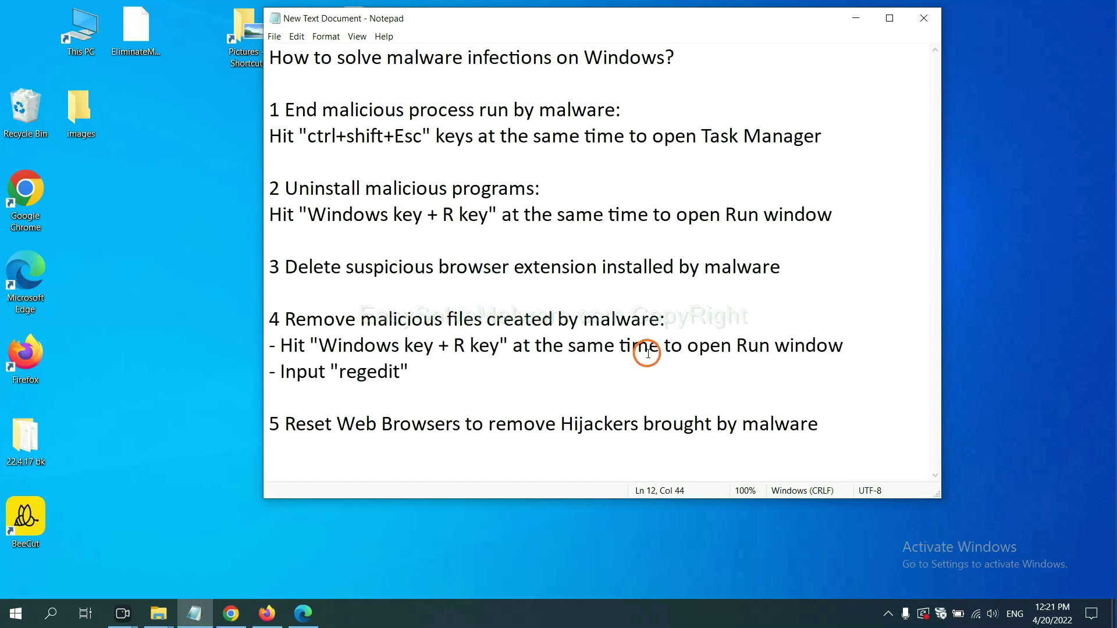
# Launch Registry Editor with the regedit command from the Run window
pyautogui.press('super+r')
pyautogui.moveTo(204, 444); pyautogui.dragTo(888, 229)
pyautogui.click(822, 300)
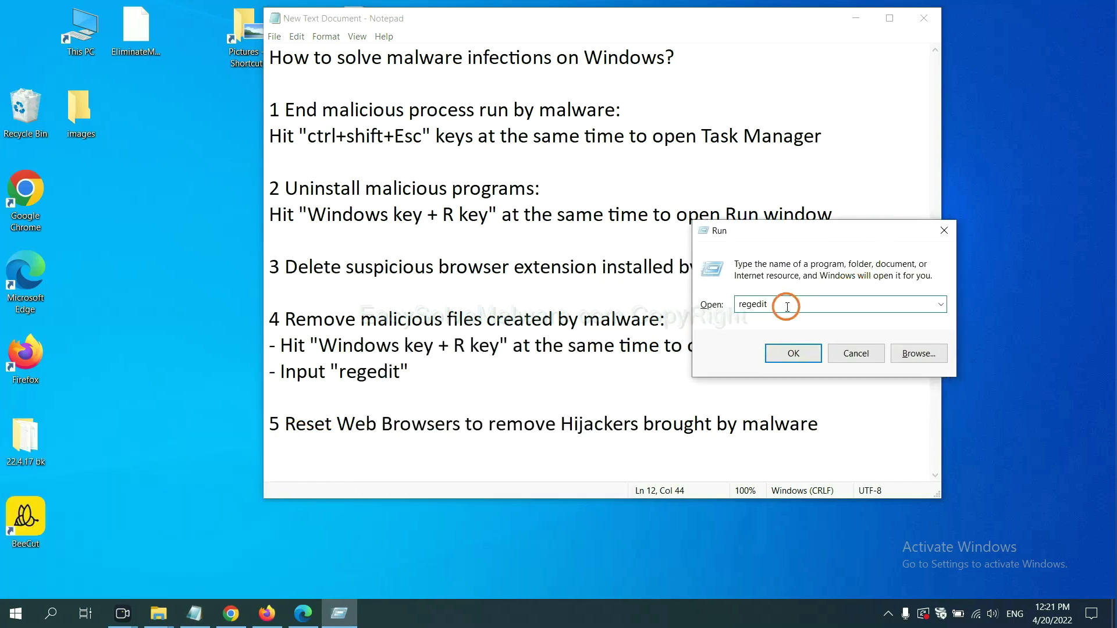
pyautogui.click(791, 352)
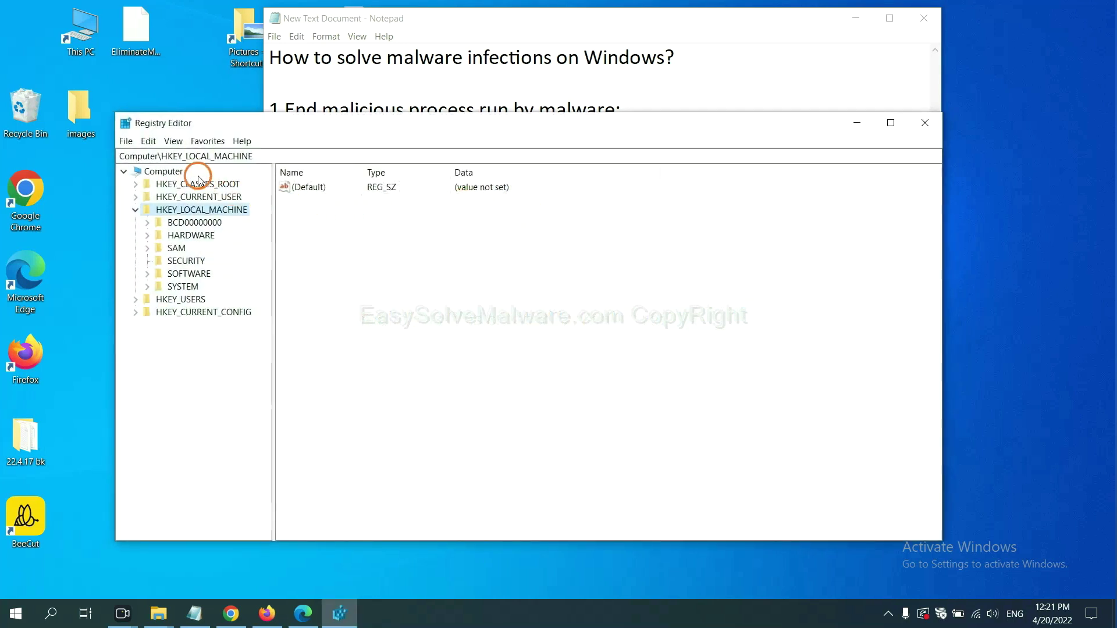
# Search the registry for 'beecut' and open options on the FEATURE_BROWSER_EMULATION key
pyautogui.click(153, 142)
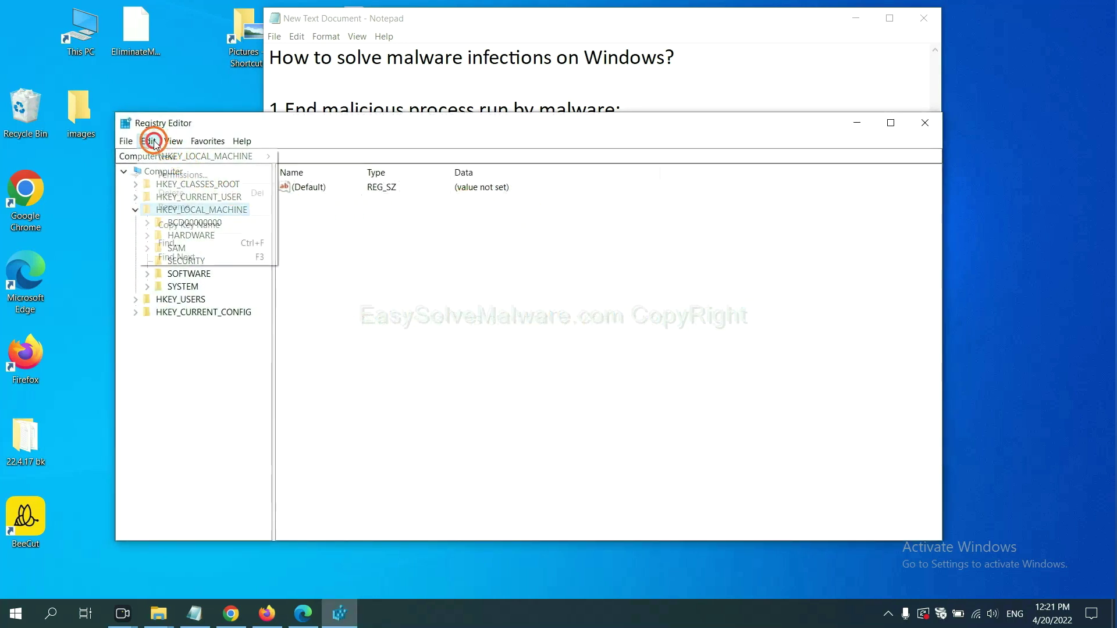
pyautogui.click(196, 243)
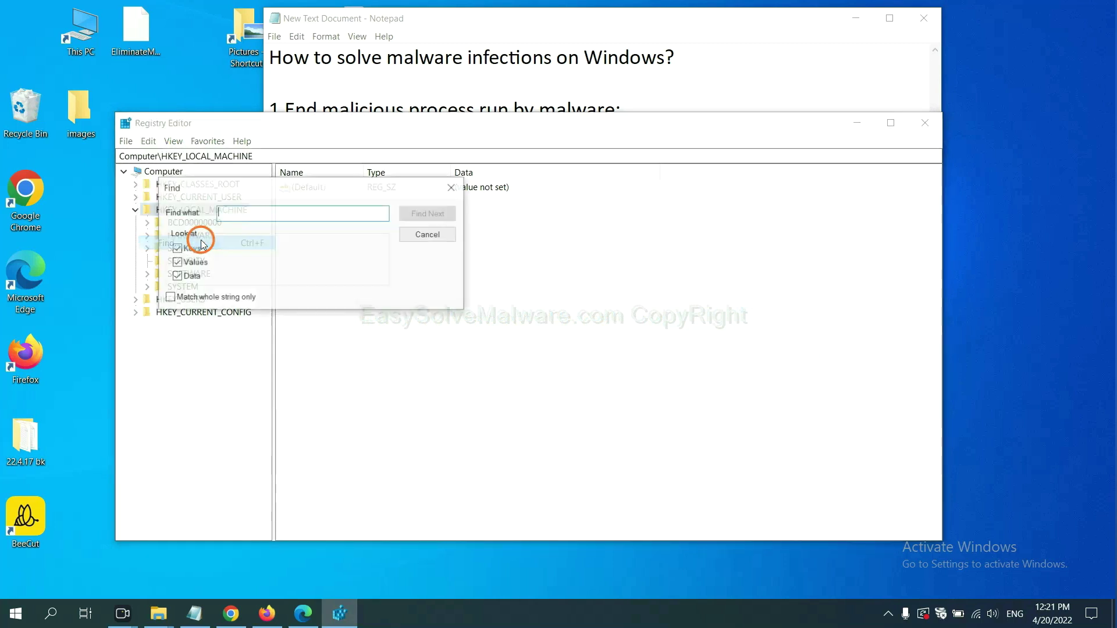
pyautogui.moveTo(314, 187); pyautogui.dragTo(411, 207)
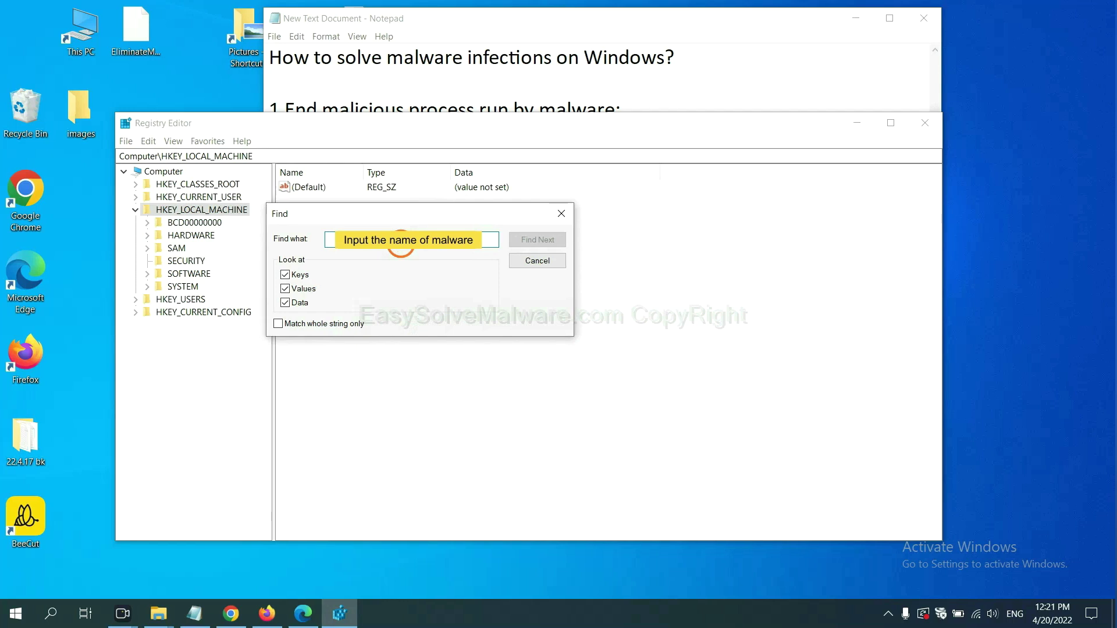
pyautogui.write('beecut')
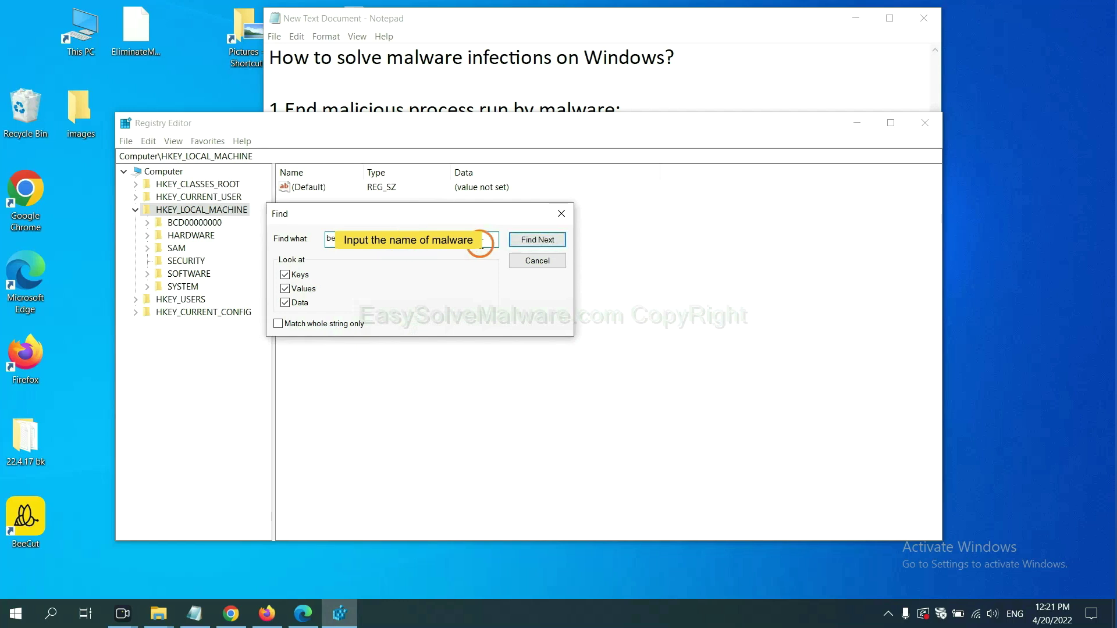
pyautogui.click(537, 240)
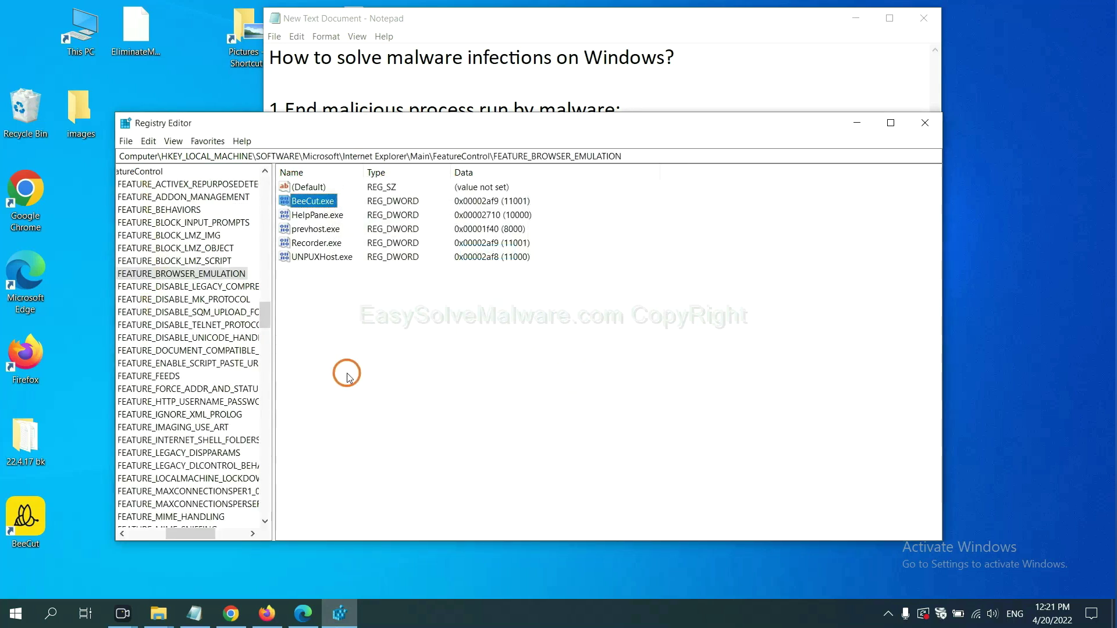
pyautogui.moveTo(187, 536)
pyautogui.mouseDown()
pyautogui.moveTo(160, 529)
pyautogui.moveTo(180, 531)
pyautogui.mouseUp()
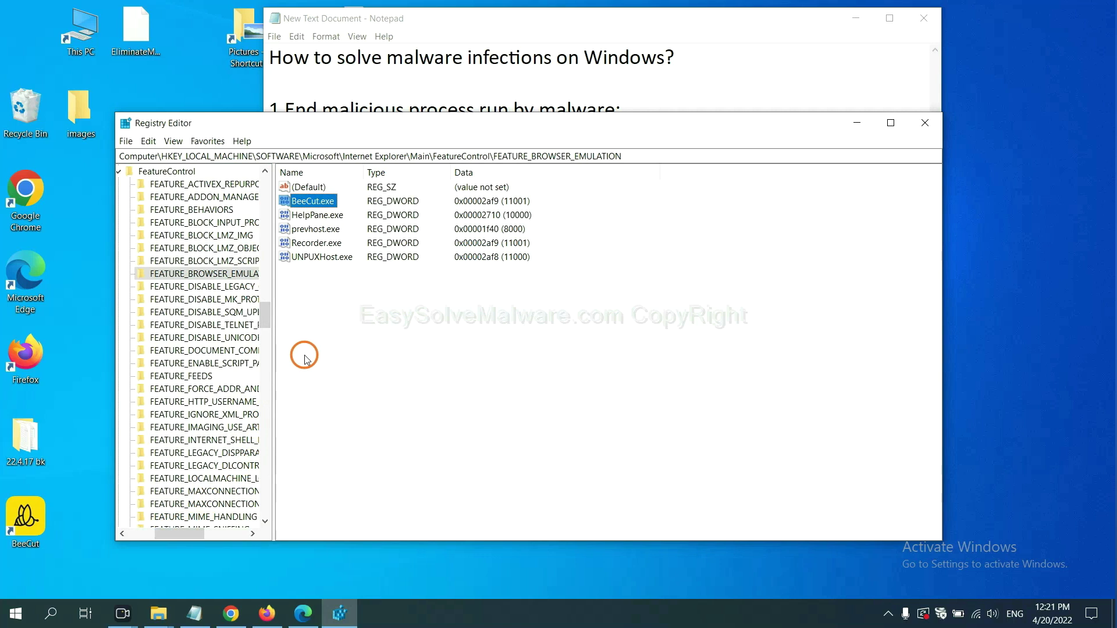
pyautogui.rightClick(225, 276)
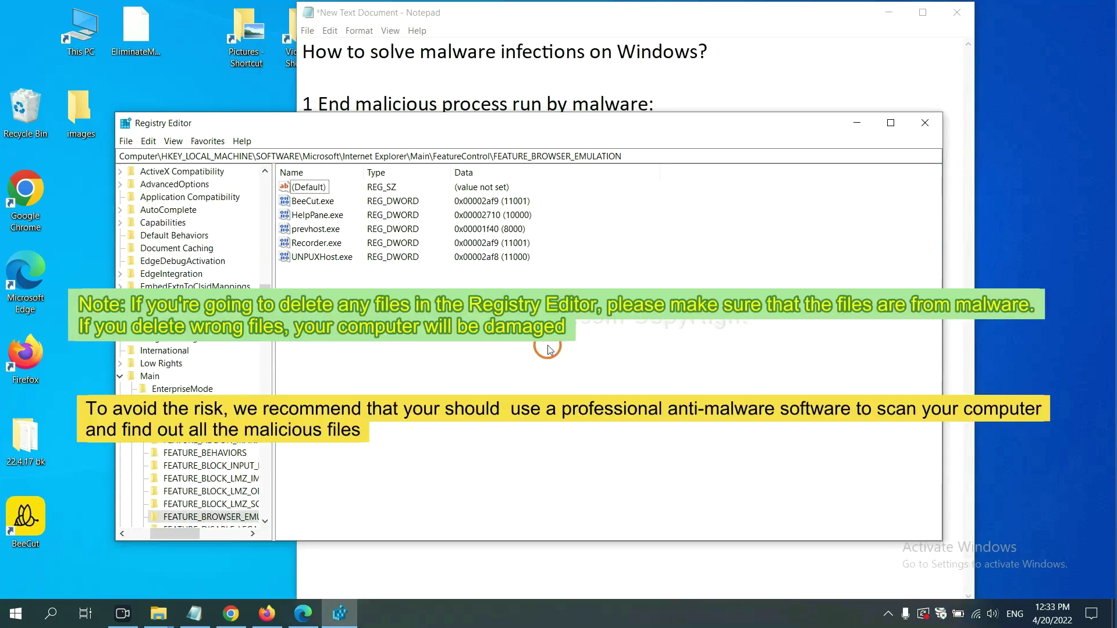
pyautogui.click(530, 352)
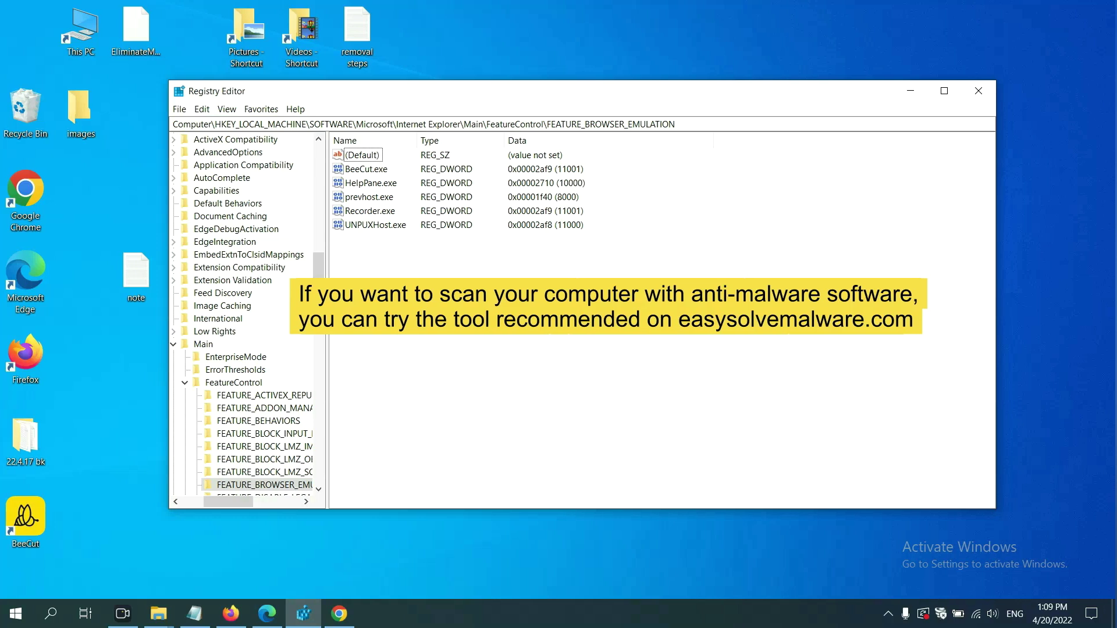
# Bring the EasySolveMalware.com guide forward in Chrome and scroll through its Quick Menu
pyautogui.click(342, 616)
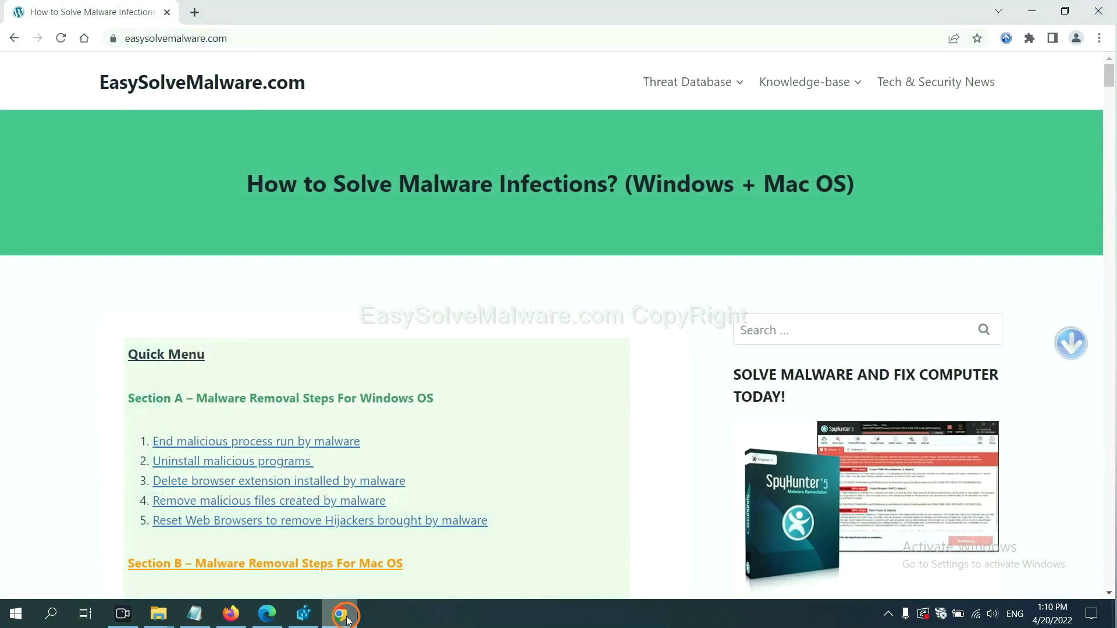
pyautogui.scroll(-1, 809, 395)
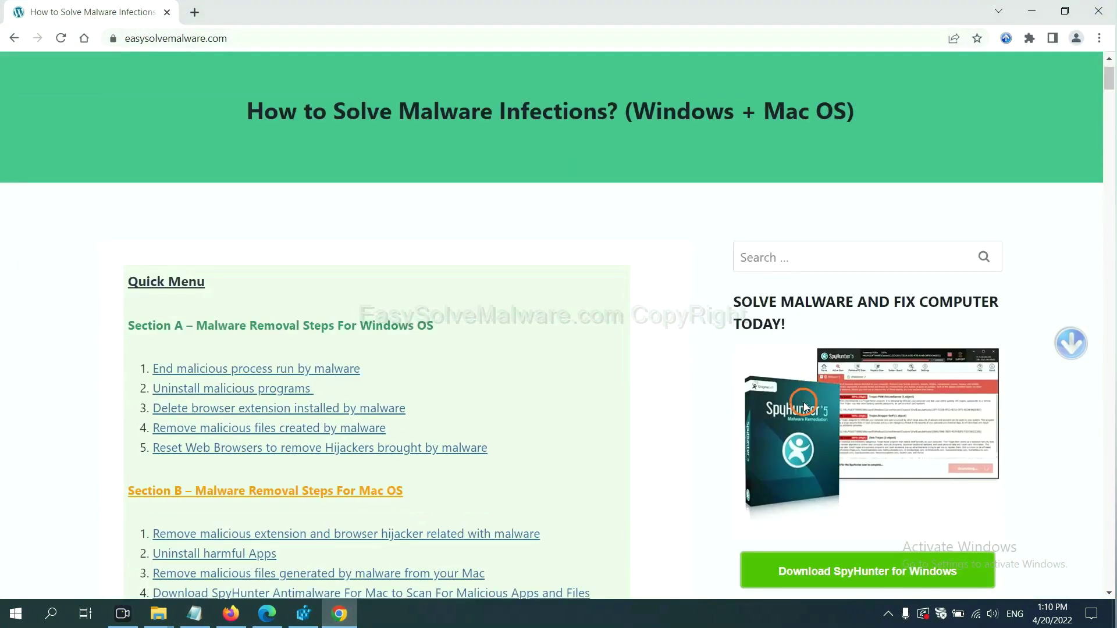
pyautogui.scroll(1, 800, 399)
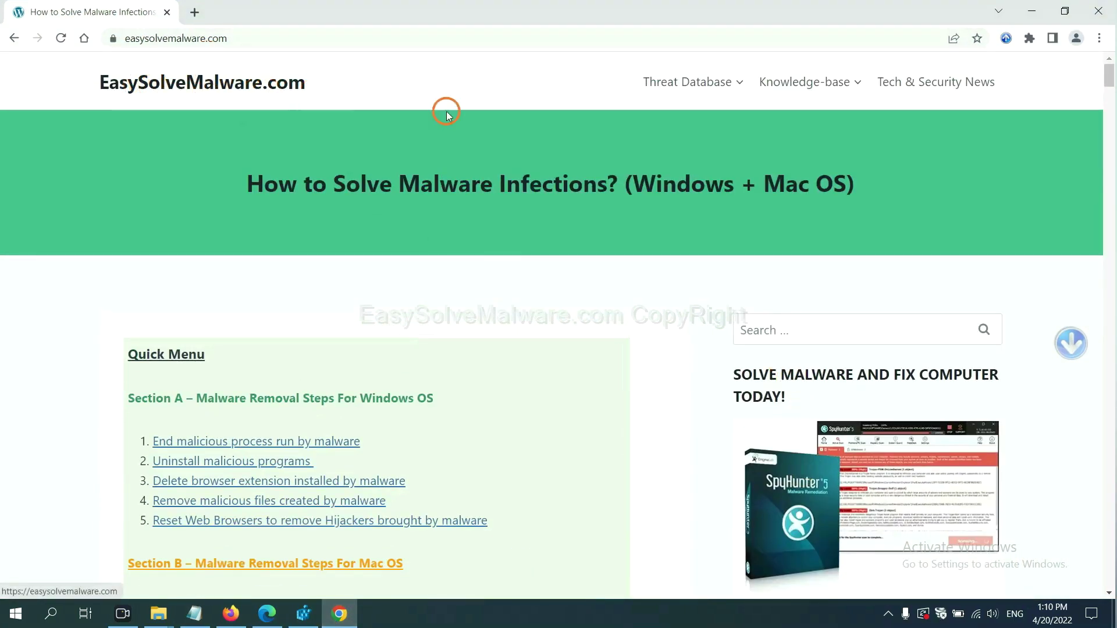
pyautogui.scroll(-3, 924, 431)
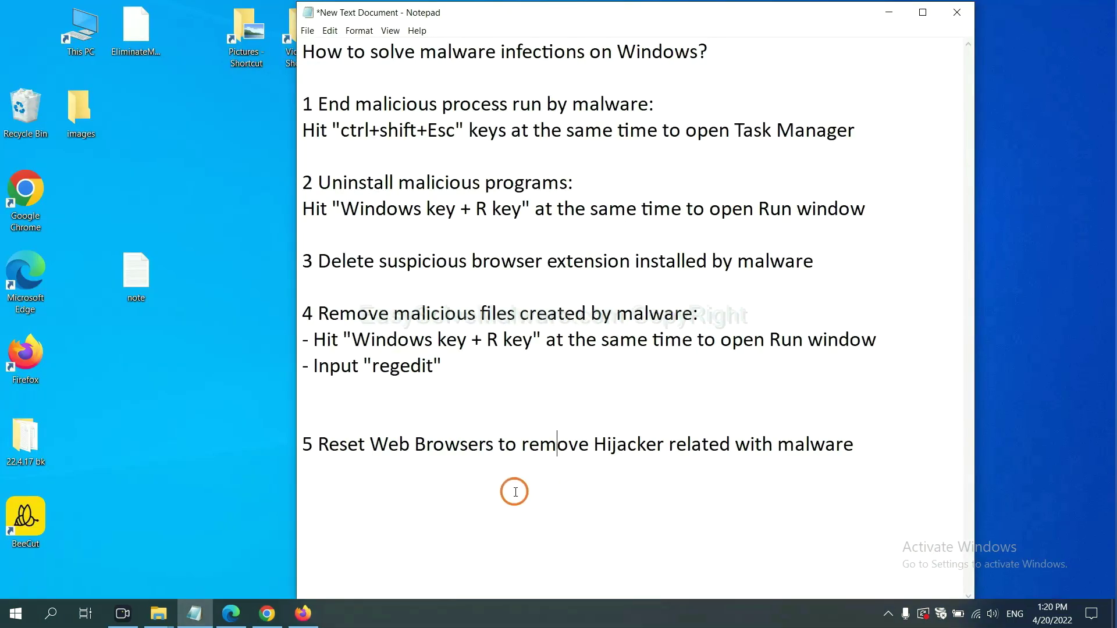
# In Chrome settings, search for reset and choose Restore settings to their original defaults
pyautogui.click(260, 615)
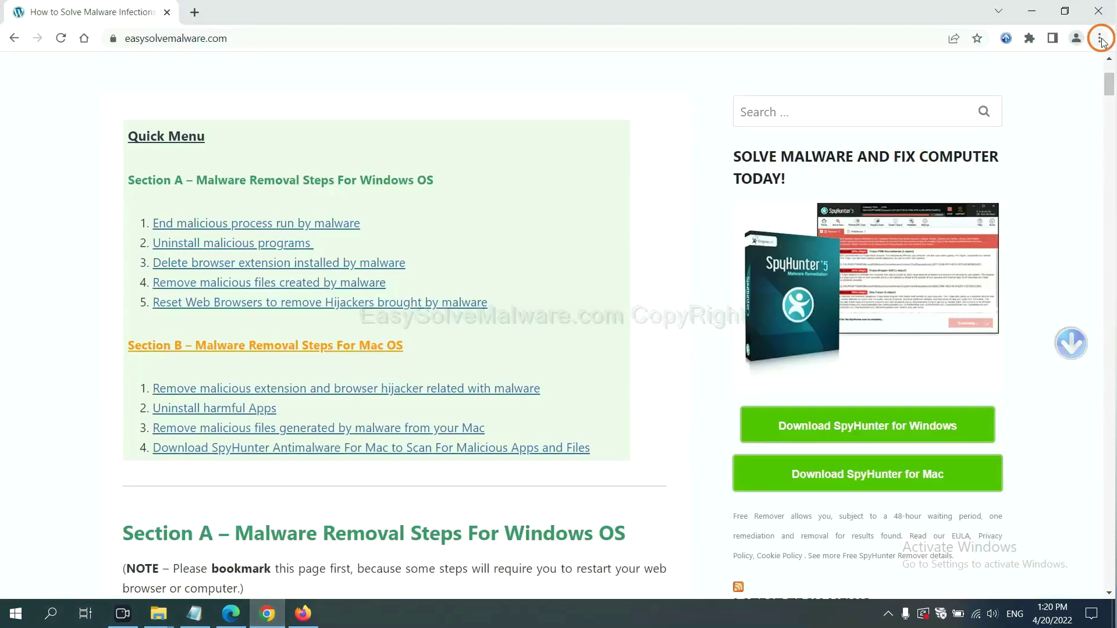
pyautogui.click(1100, 39)
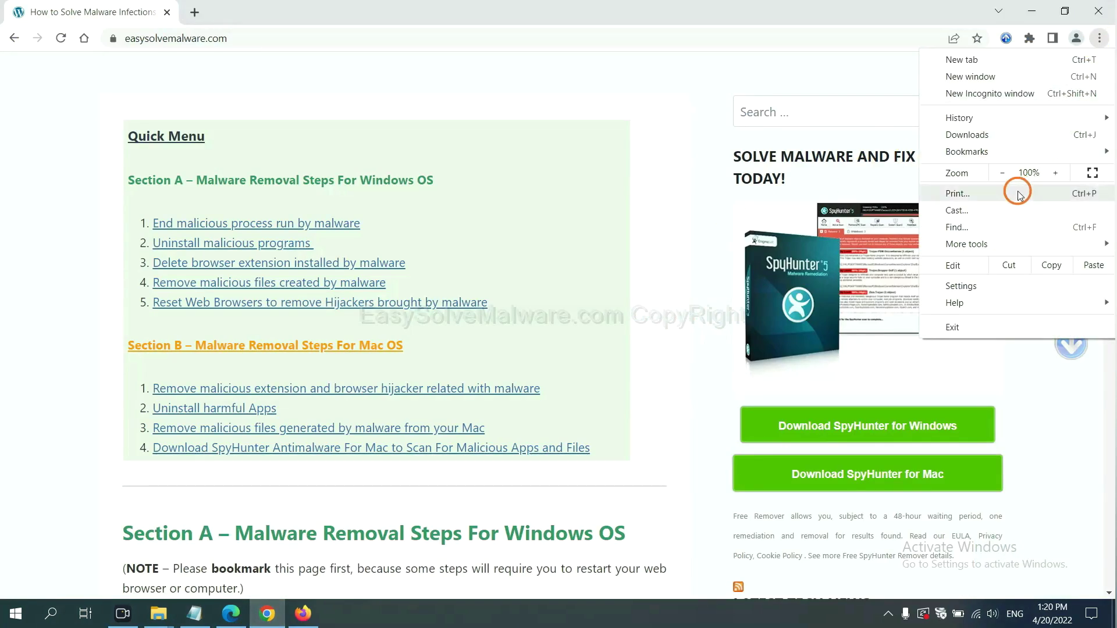
pyautogui.click(975, 285)
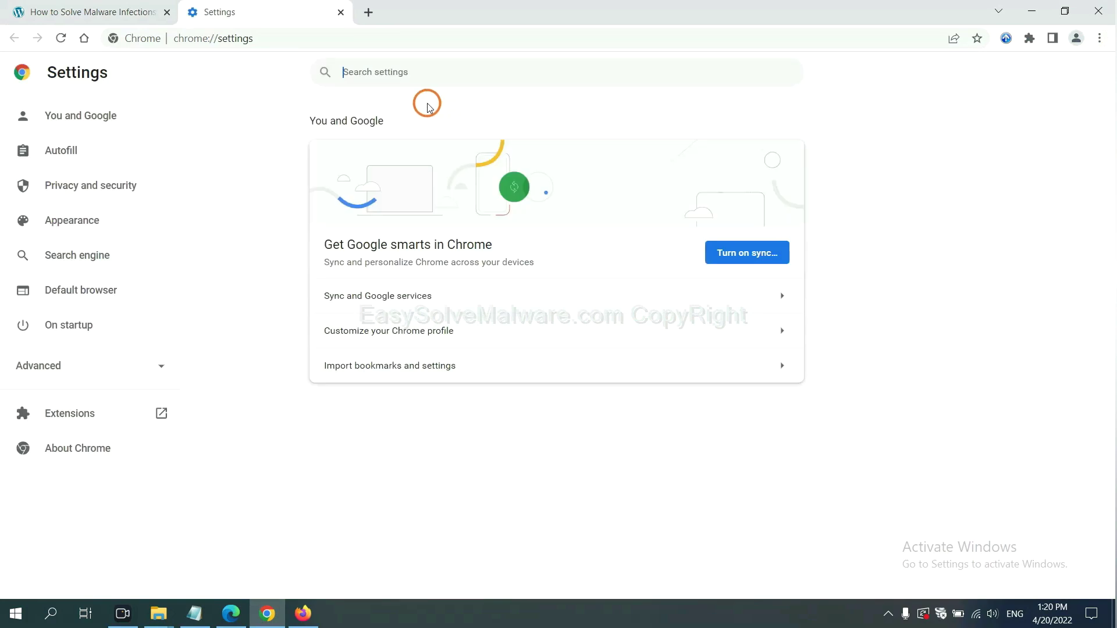
pyautogui.click(433, 82)
pyautogui.write('reset')
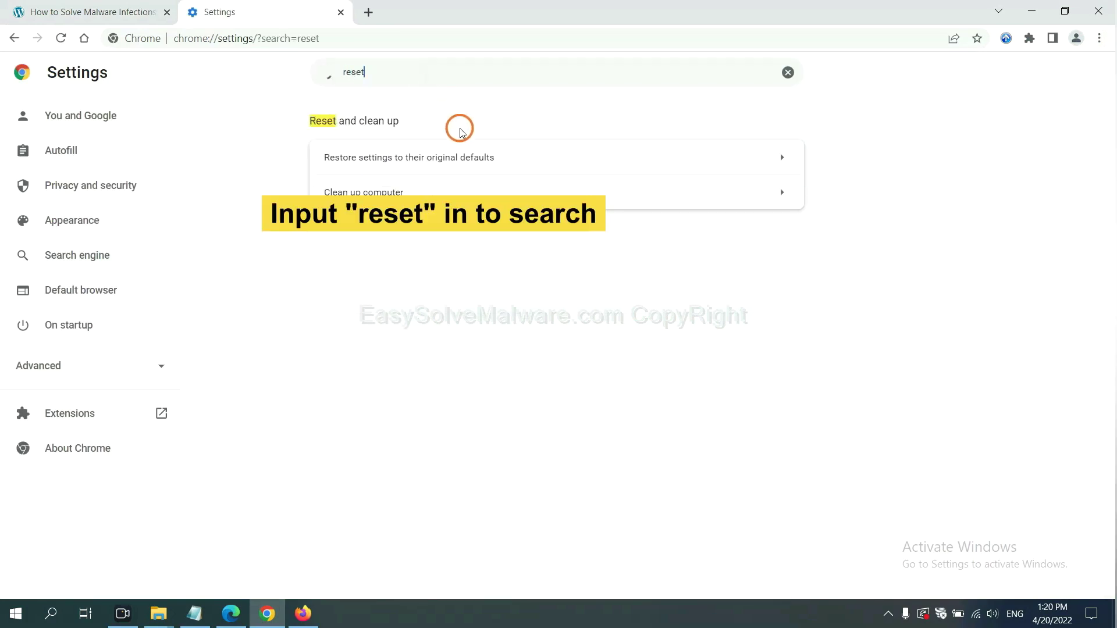
pyautogui.click(474, 156)
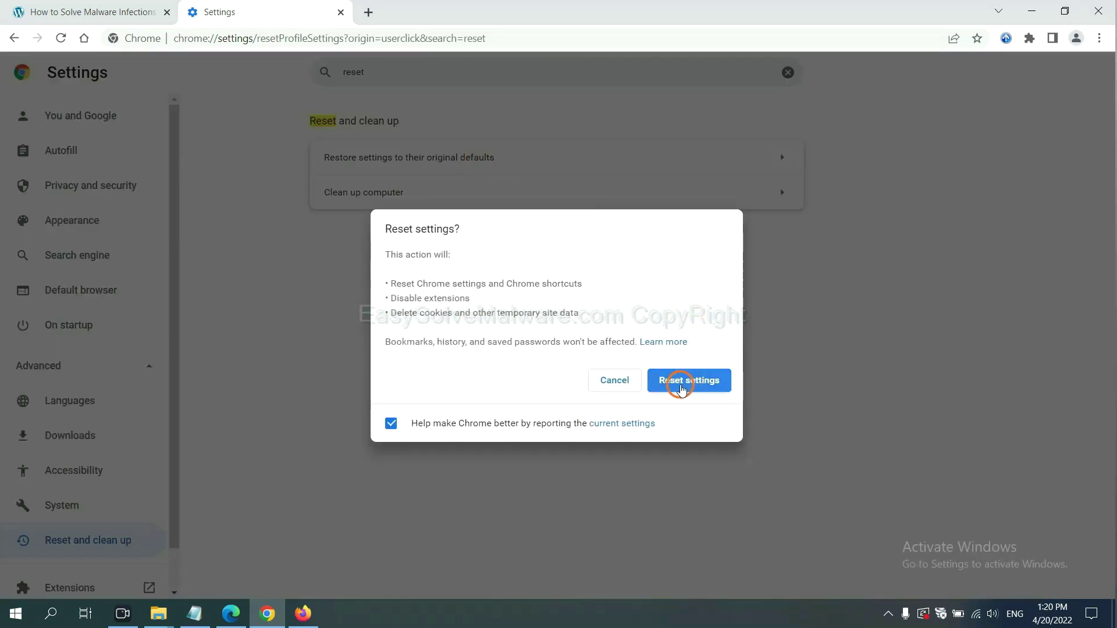
pyautogui.click(303, 612)
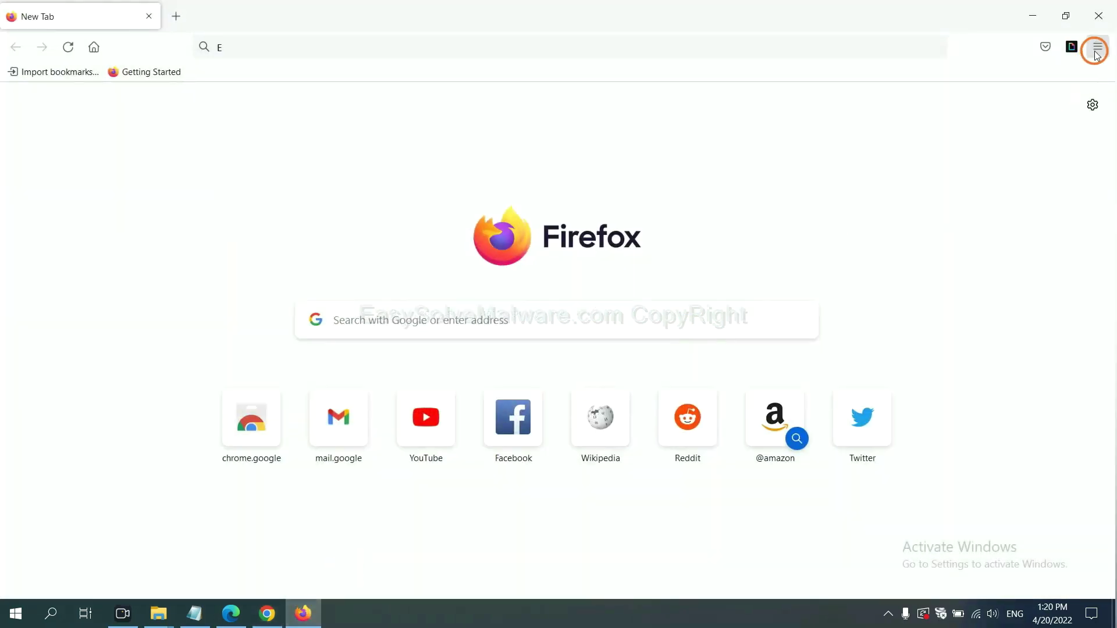
# Refresh Firefox from Help > More troubleshooting information and confirm the Refresh Firefox prompt
pyautogui.click(1097, 49)
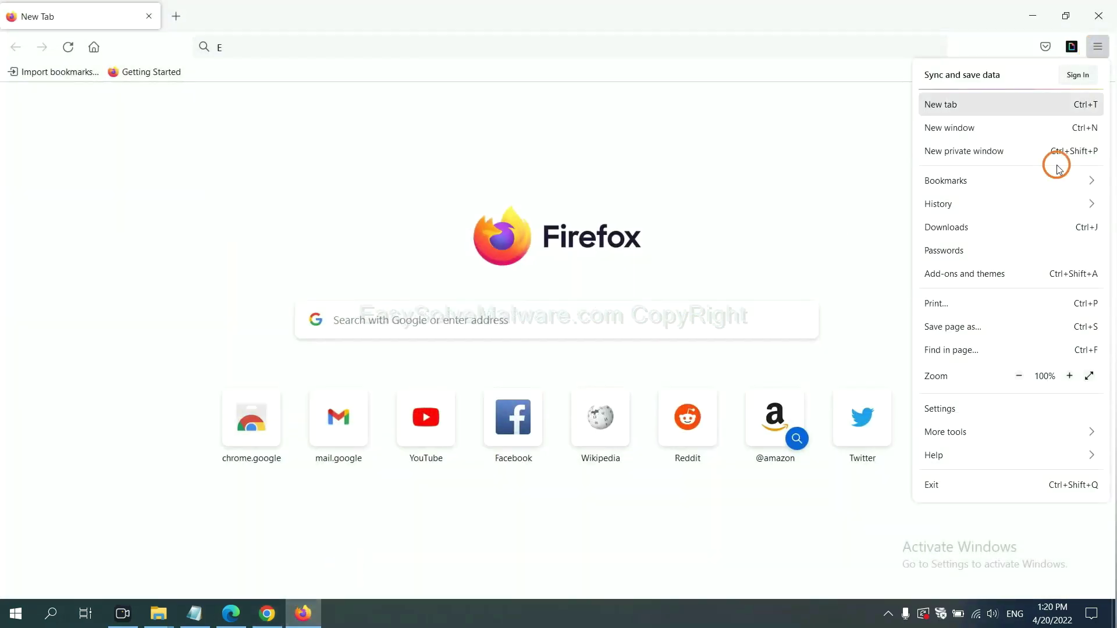
pyautogui.click(959, 452)
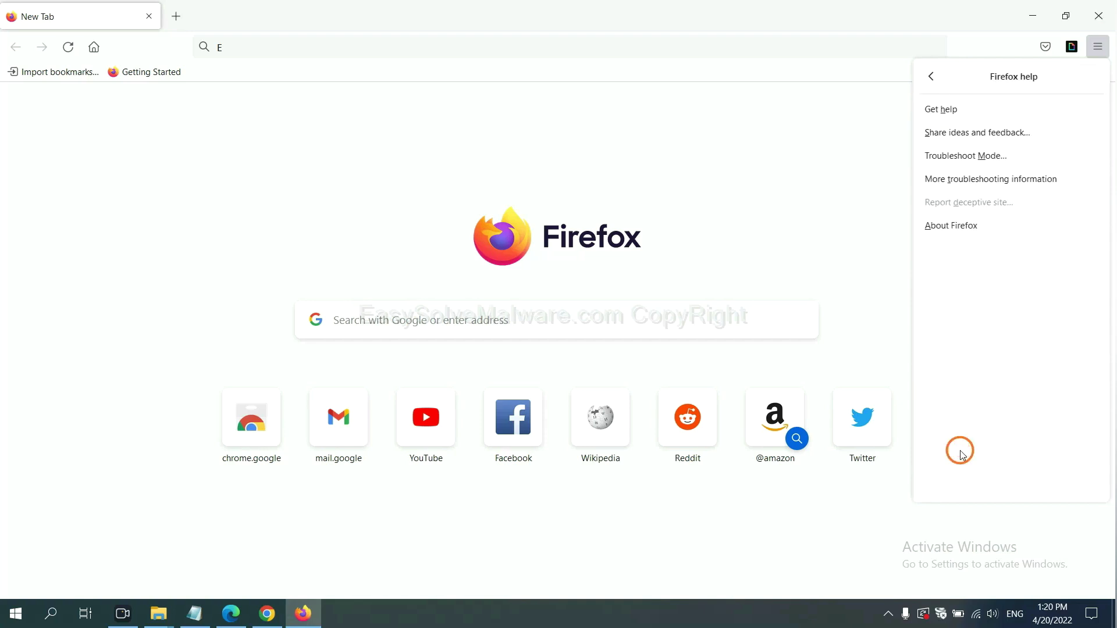
pyautogui.click(981, 181)
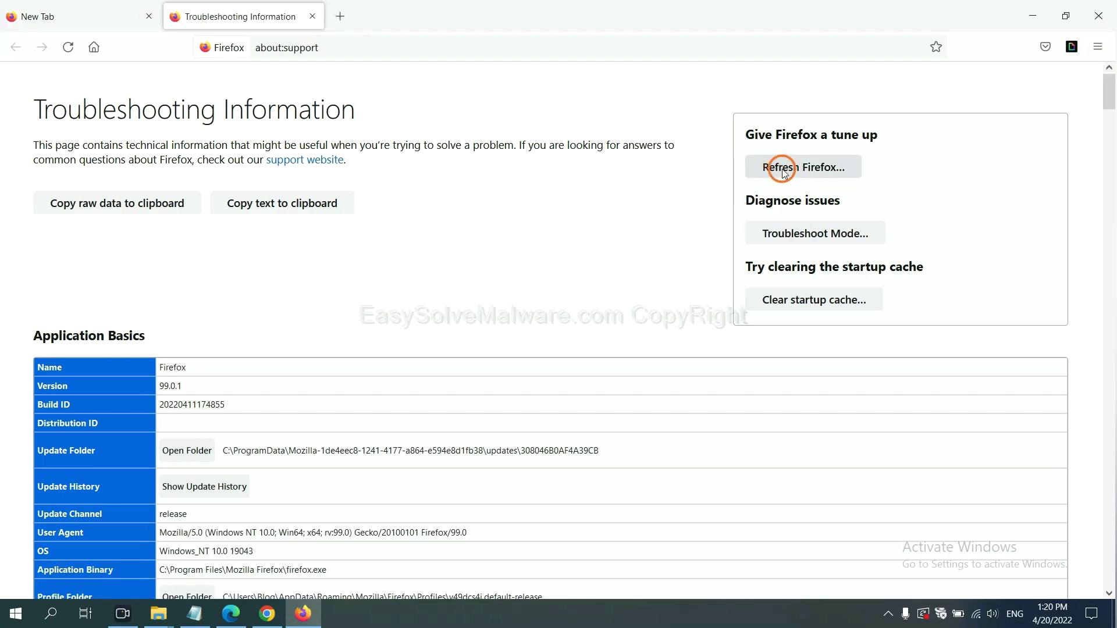
pyautogui.click(785, 172)
pyautogui.click(605, 175)
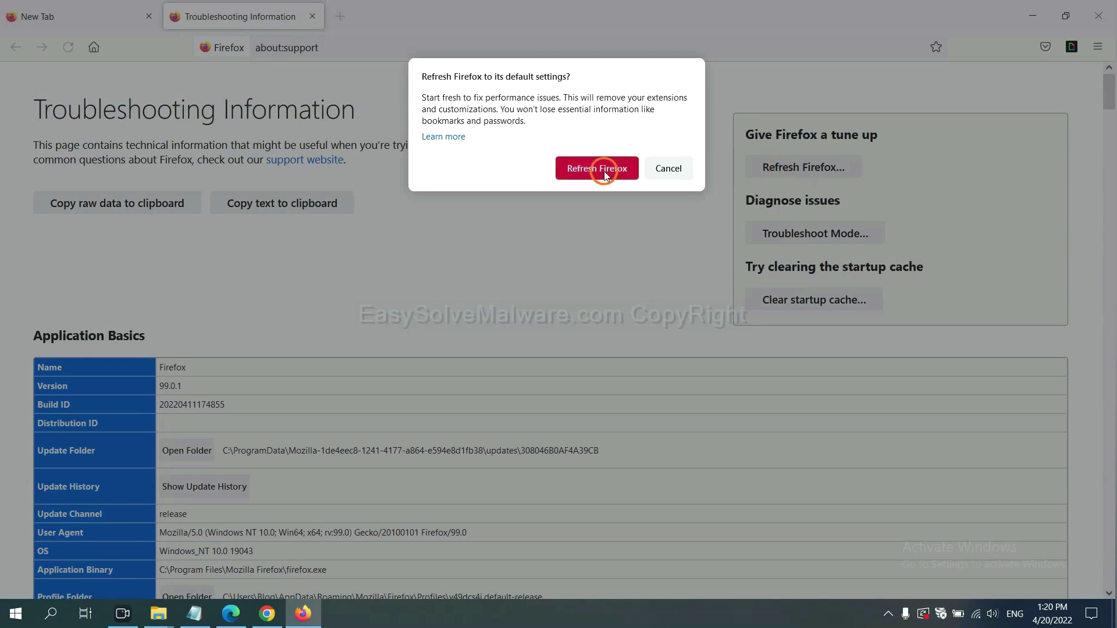
pyautogui.click(231, 616)
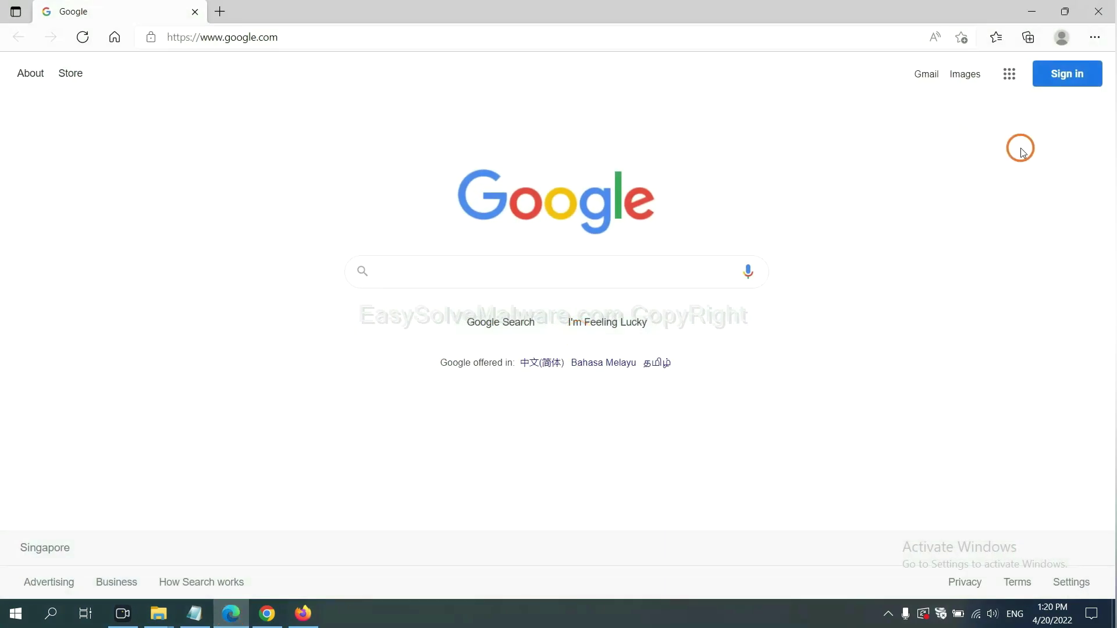
# In Edge settings, search 'reset', choose Restore settings to their default values, and confirm Reset
pyautogui.click(1094, 37)
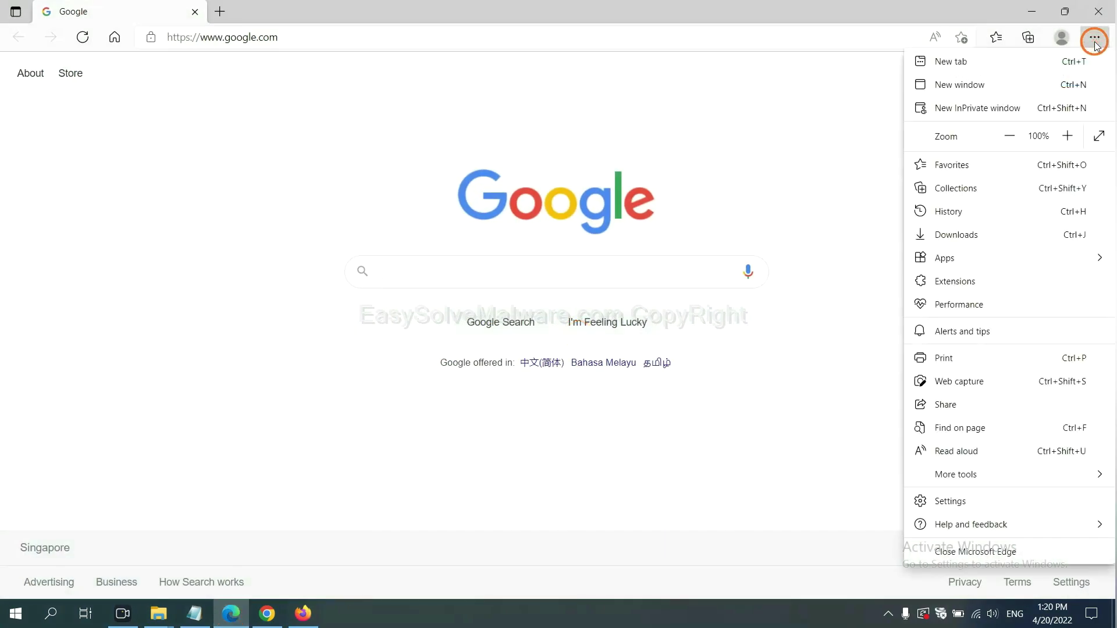
pyautogui.click(961, 503)
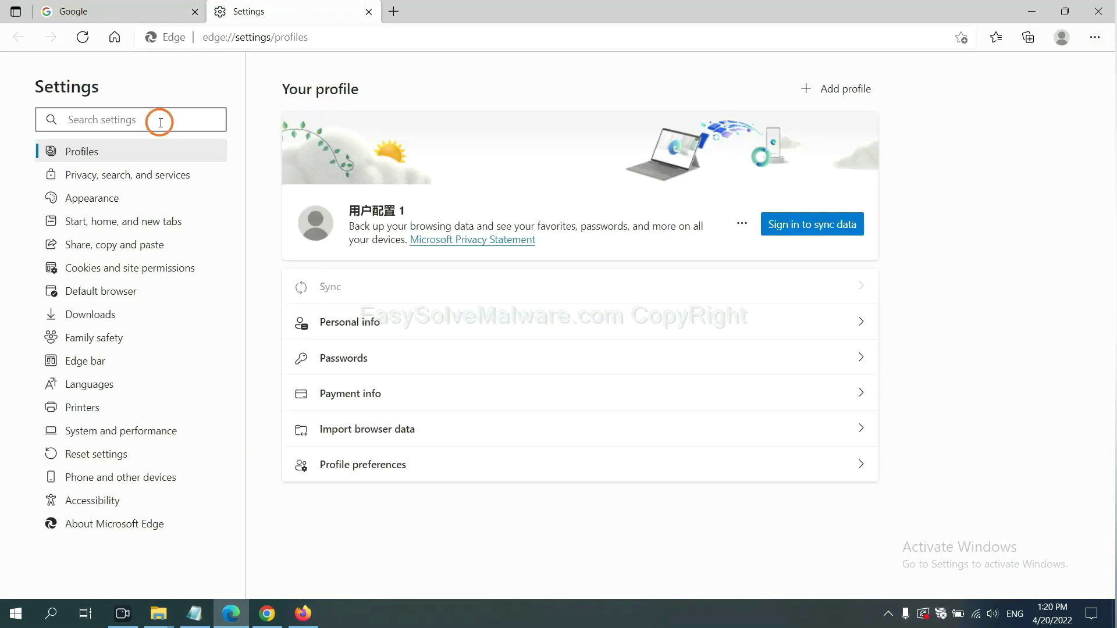
pyautogui.write('re')
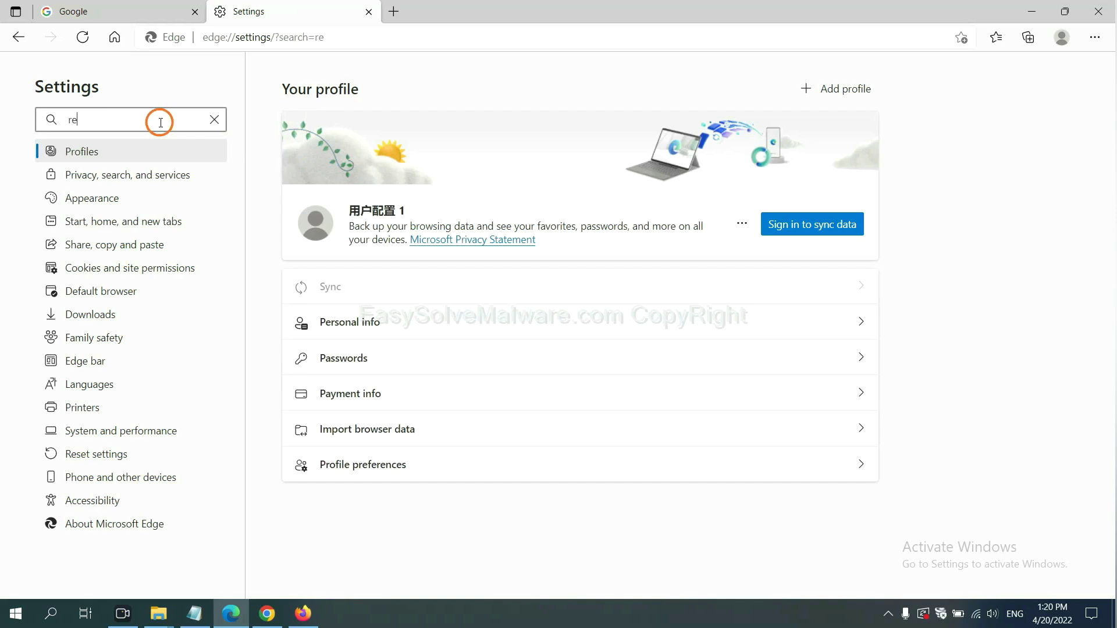
pyautogui.write('set')
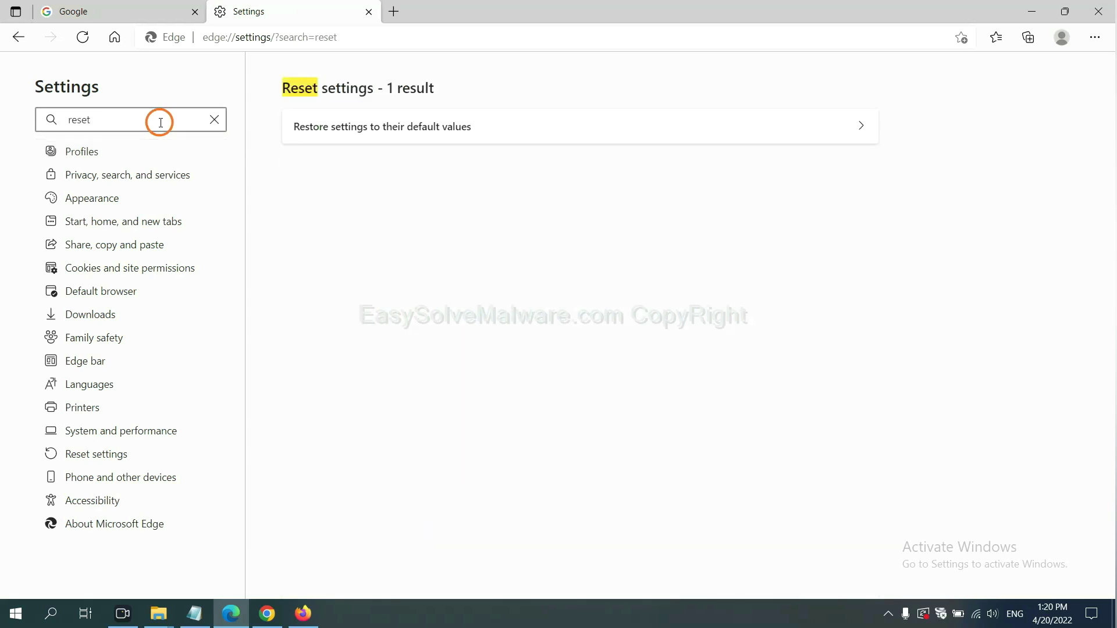
pyautogui.click(391, 125)
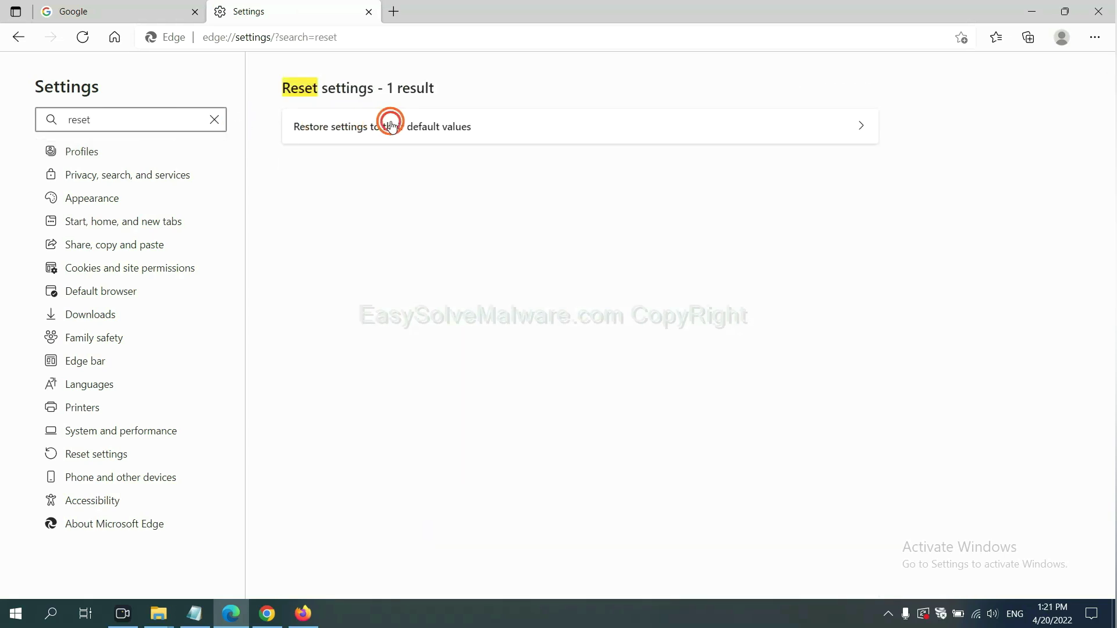
pyautogui.click(456, 388)
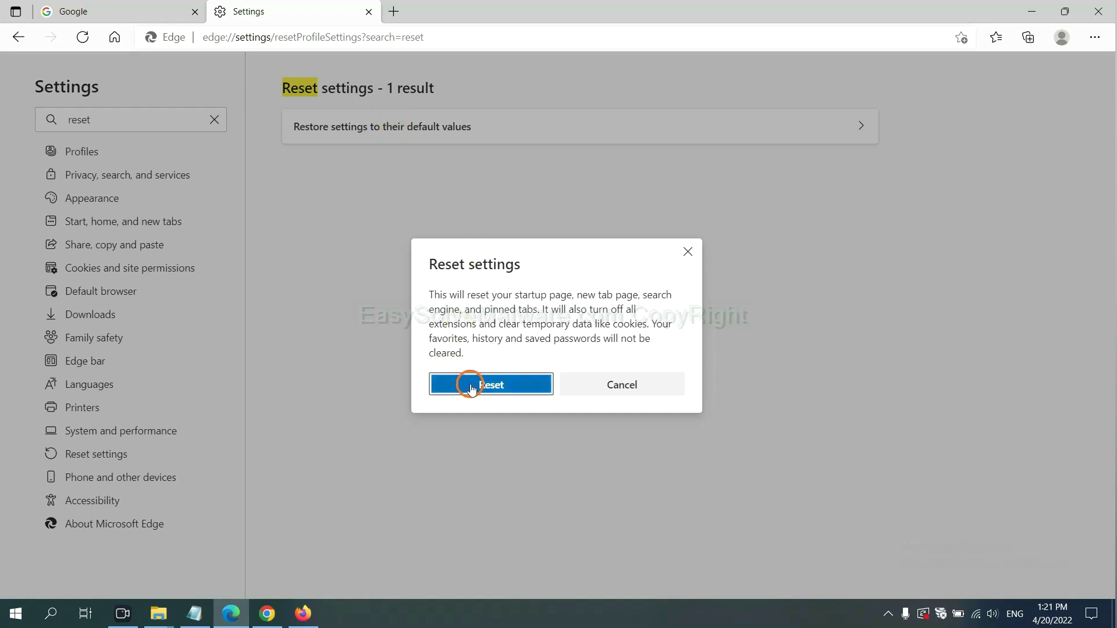